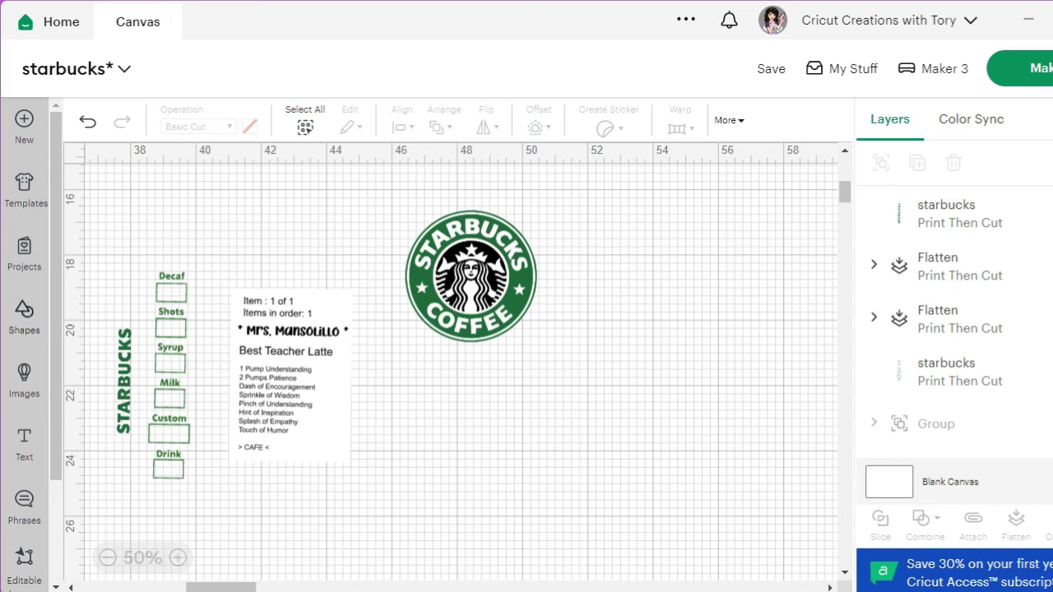
Step: Add a square beside the Starbucks logo and color it white
left_click(24, 317)
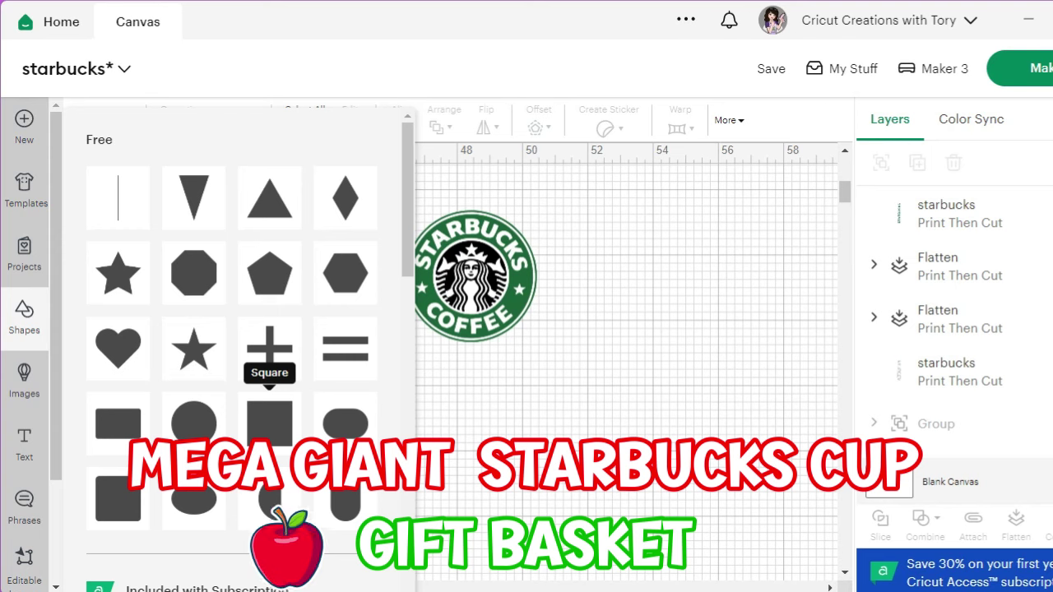
left_click(269, 423)
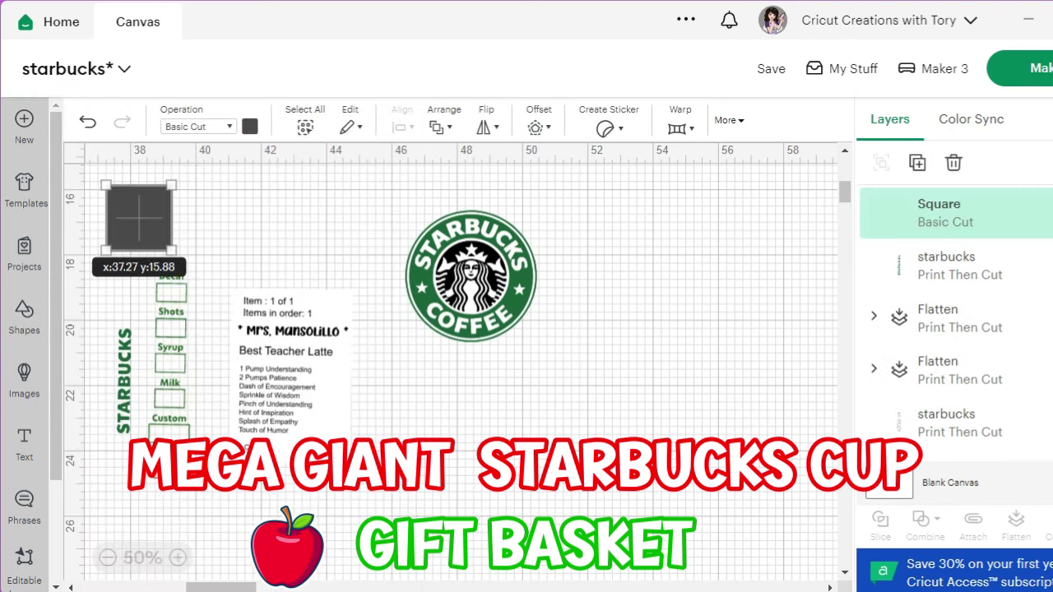
left_click_drag(141, 219, 688, 253)
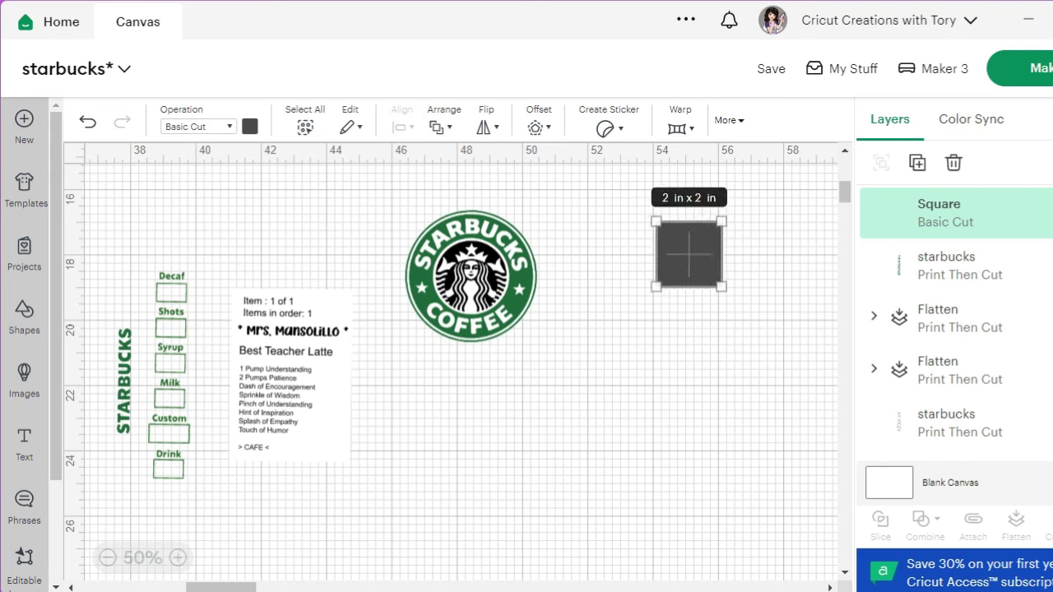
left_click(250, 126)
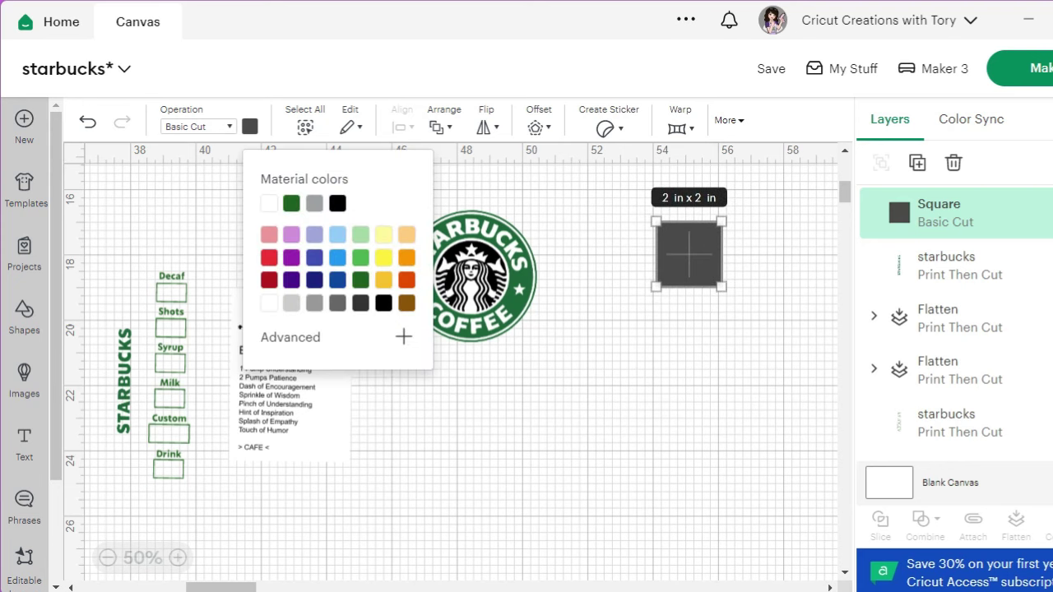
left_click(269, 203)
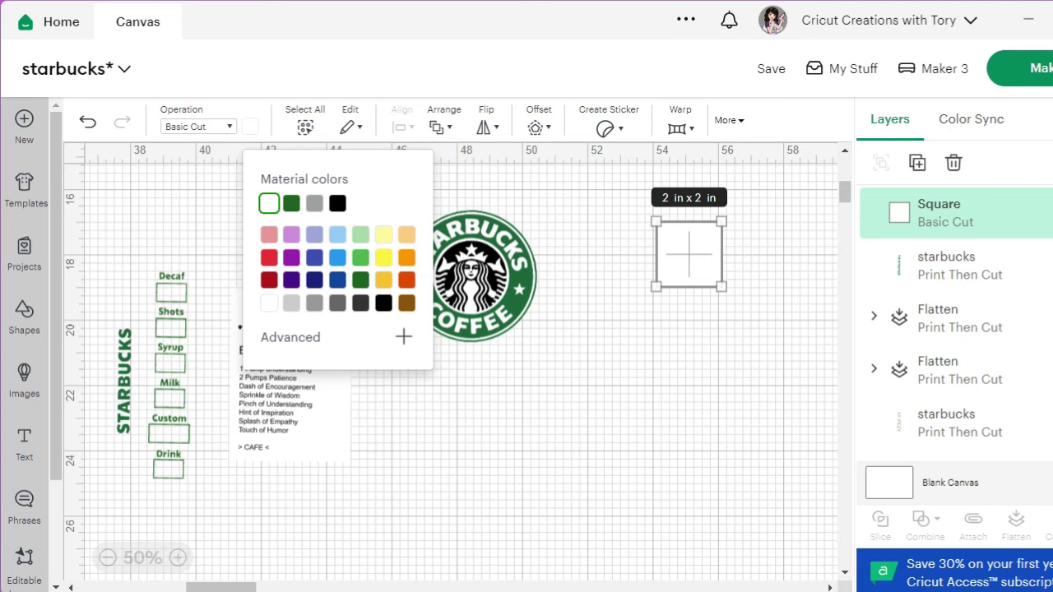
Step: Resize the white square to 7 in wide by 9 in high
left_click(728, 120)
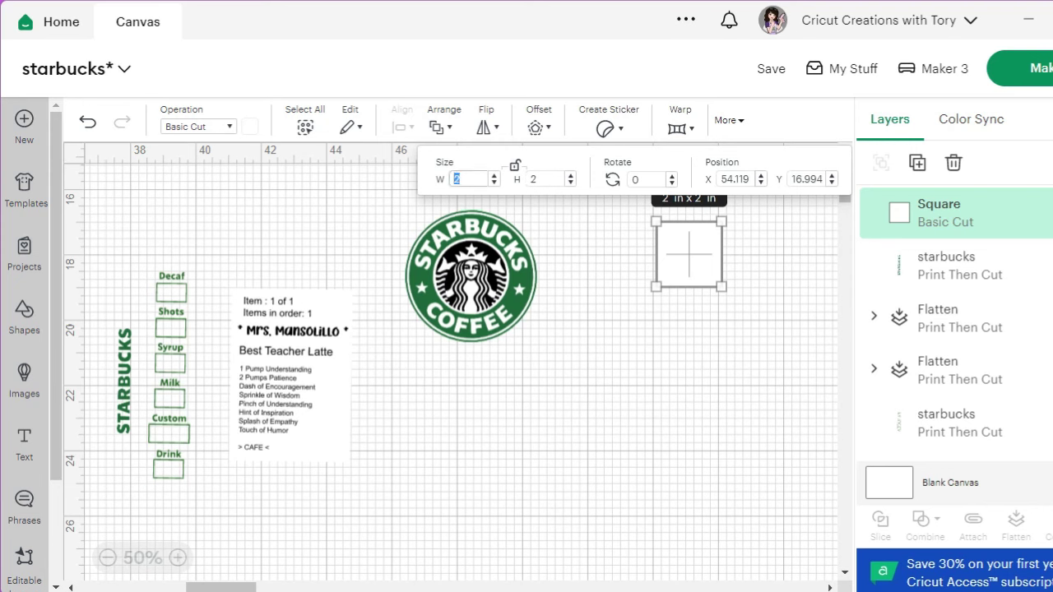
type("7")
key("Tab")
type("9")
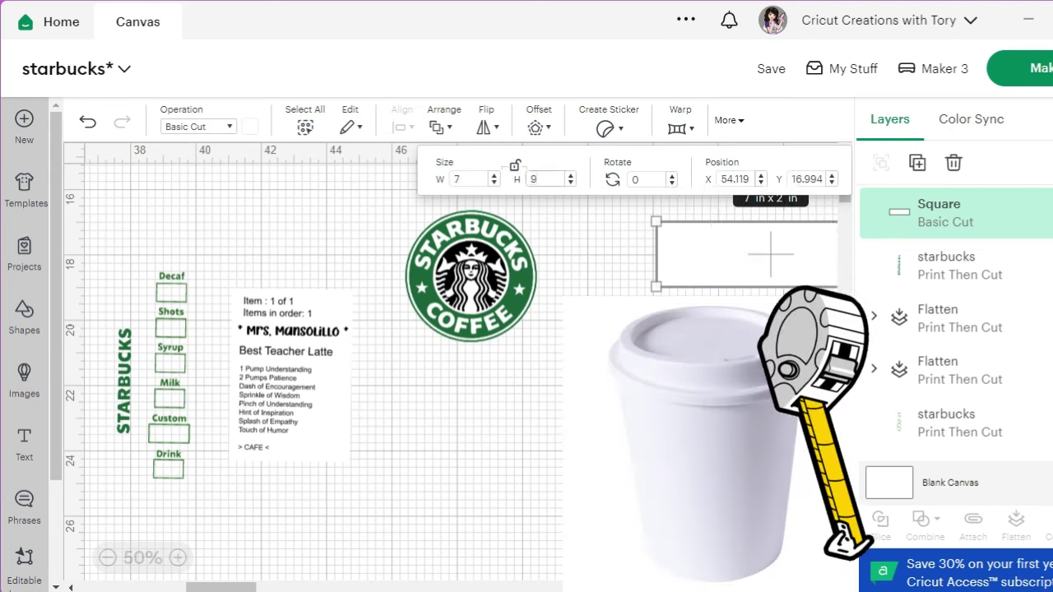
key("Escape")
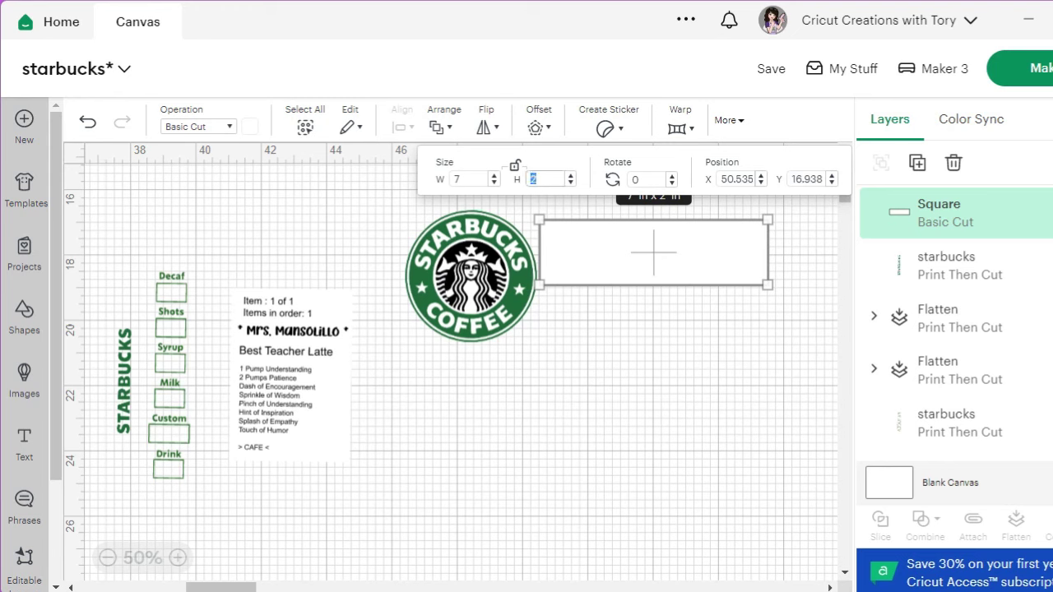
type("9")
key("Return")
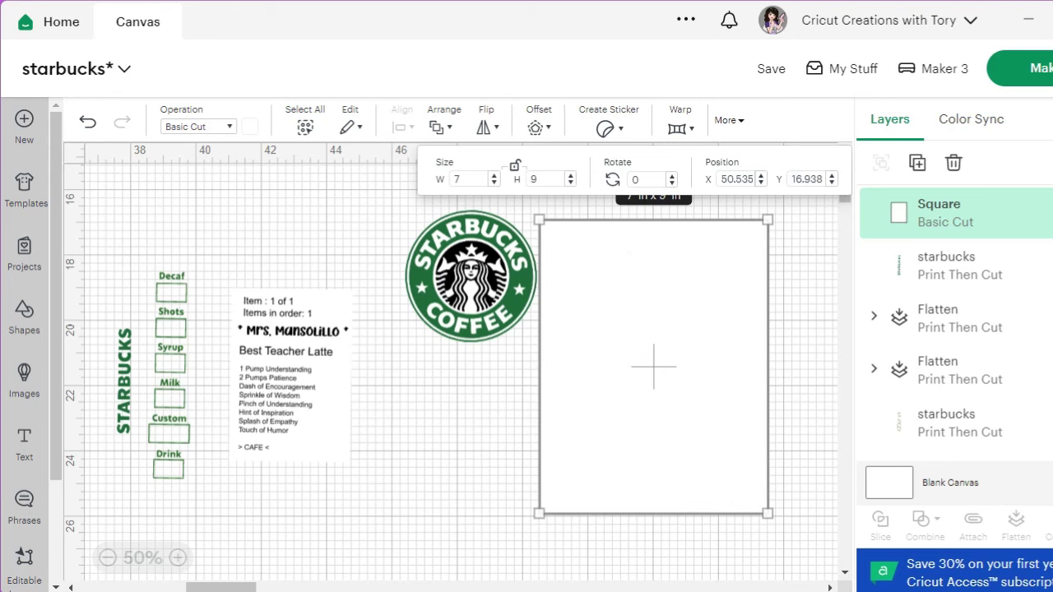
Step: Duplicate the 7 x 9 in rectangle and place the copy to the right of the original
mouse_move(654, 367)
left_mouse_down()
mouse_move(682, 362)
mouse_move(648, 370)
left_mouse_up()
left_click(678, 362)
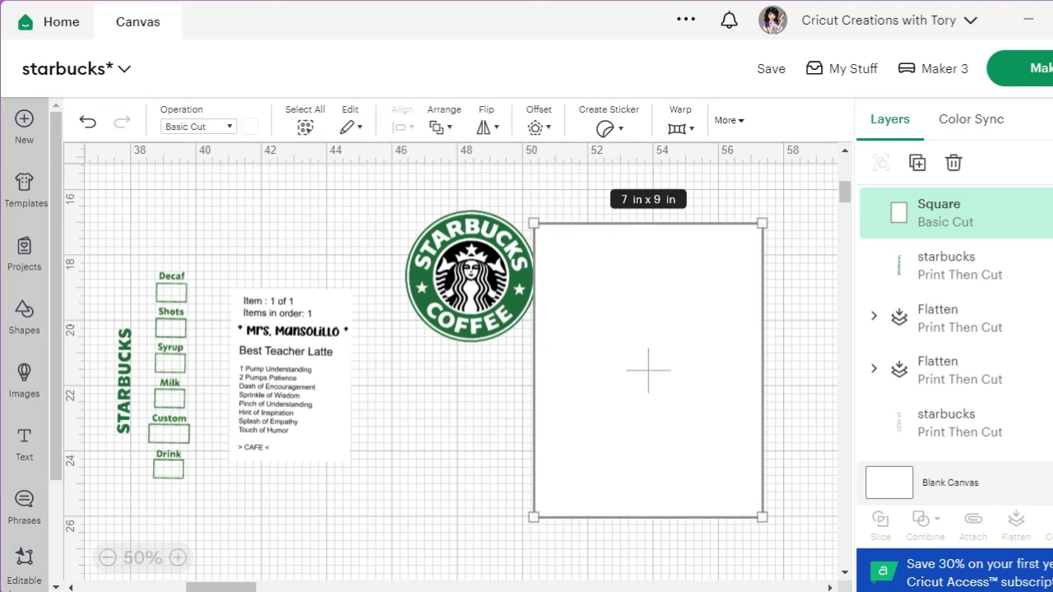
left_click(918, 163)
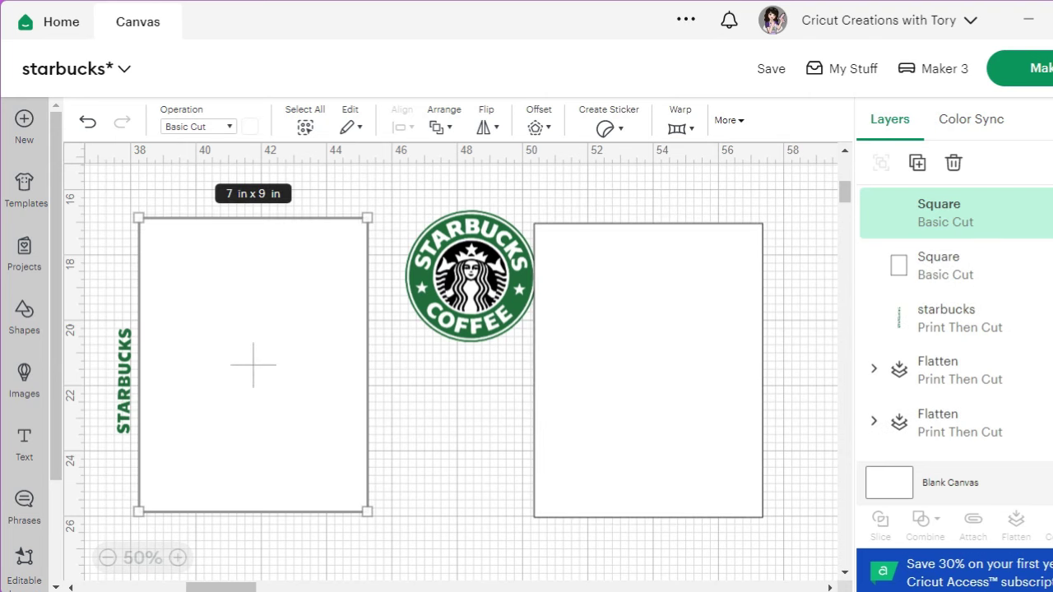
left_click_drag(254, 364, 902, 357)
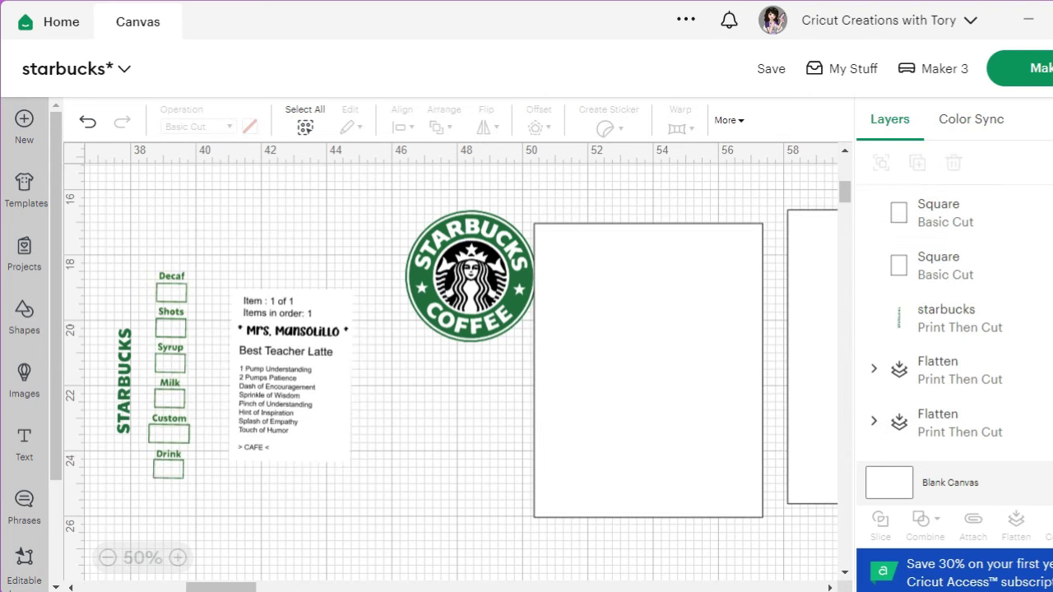
Step: Bring the round Starbucks logo to the front and center it on the first 7 x 9 in rectangle
left_click_drag(470, 276, 525, 384)
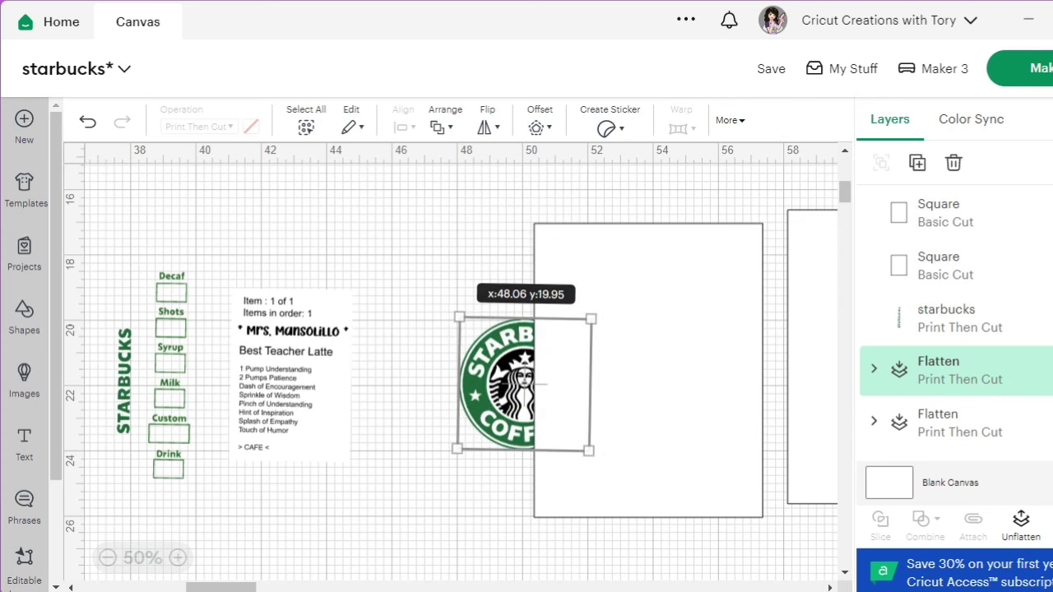
left_click(510, 387)
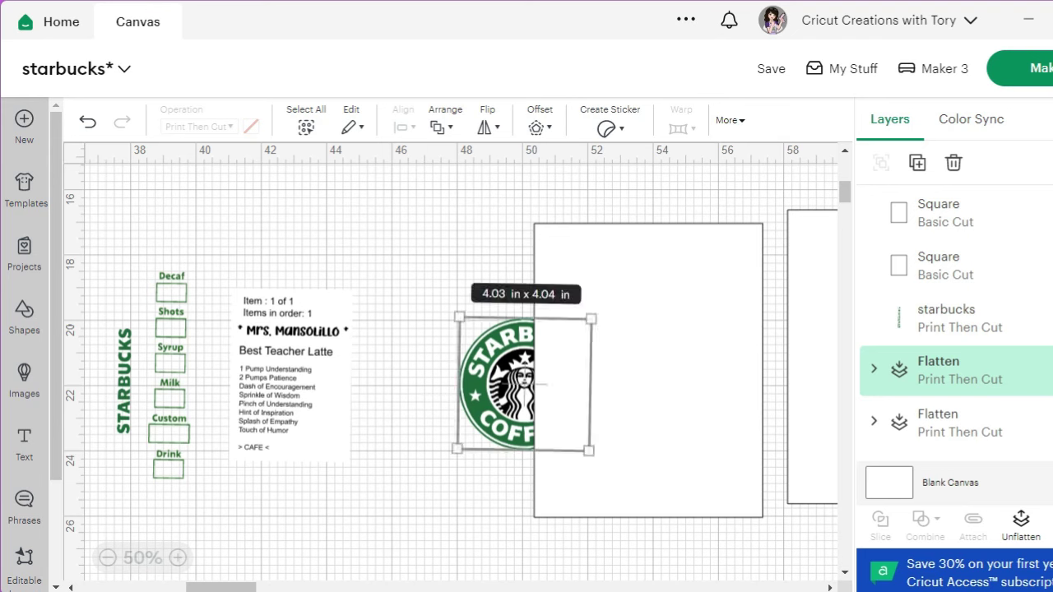
left_click(441, 127)
left_click(512, 164)
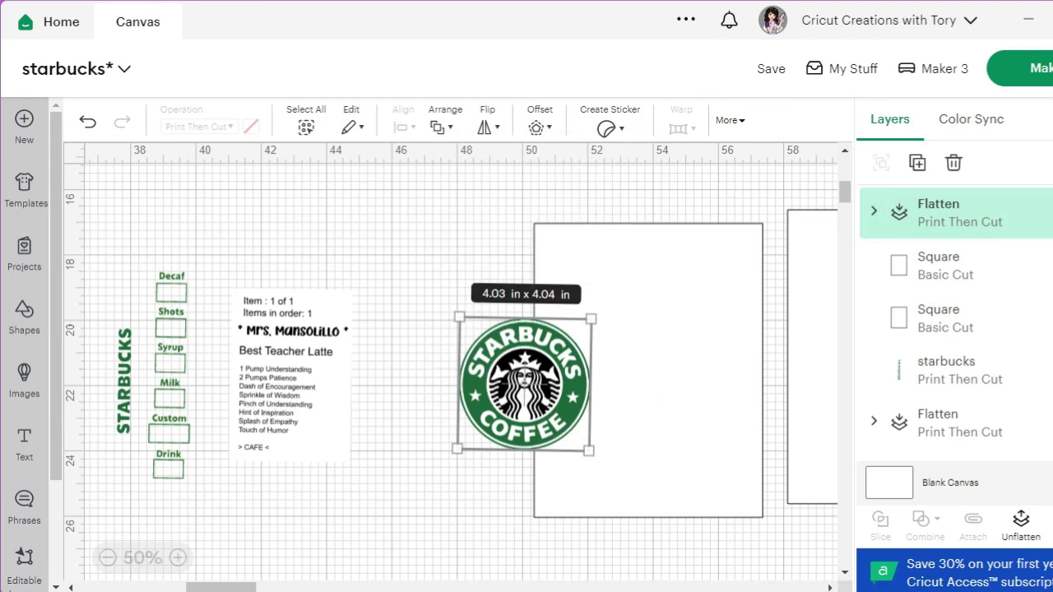
left_click_drag(524, 383, 645, 376)
left_click(646, 376)
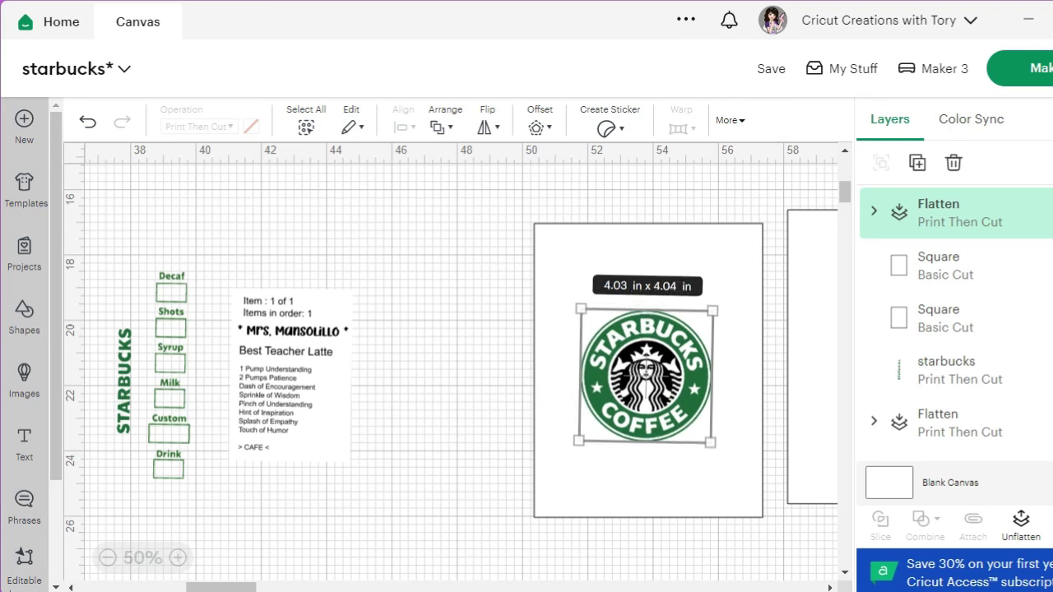
Step: Move the logo onto the second rectangle's lower-left corner and the Decaf-to-Drink column beside the first rectangle
left_click_drag(645, 376, 834, 472)
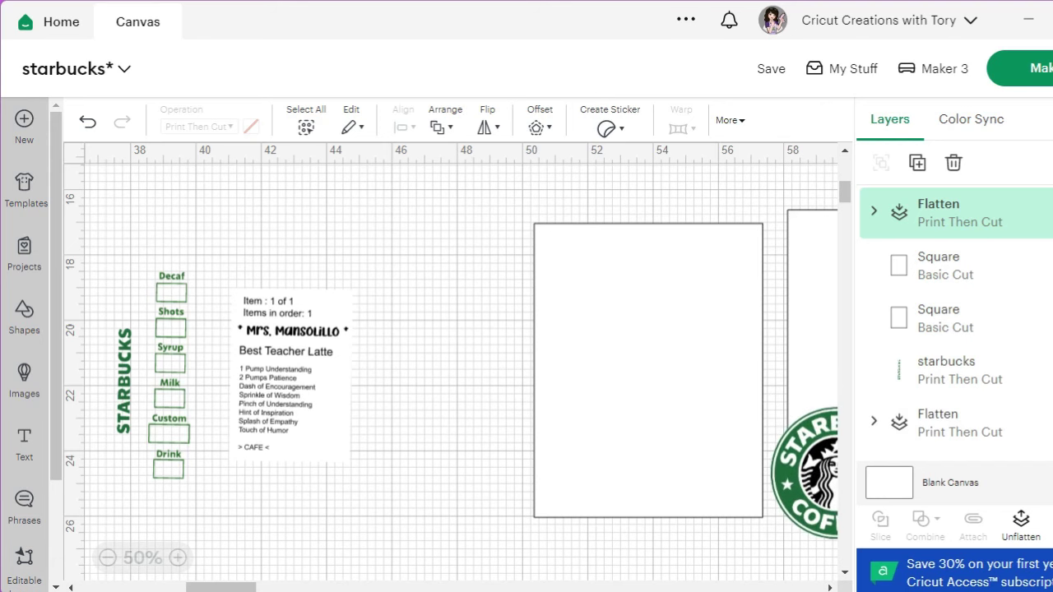
left_click(802, 473)
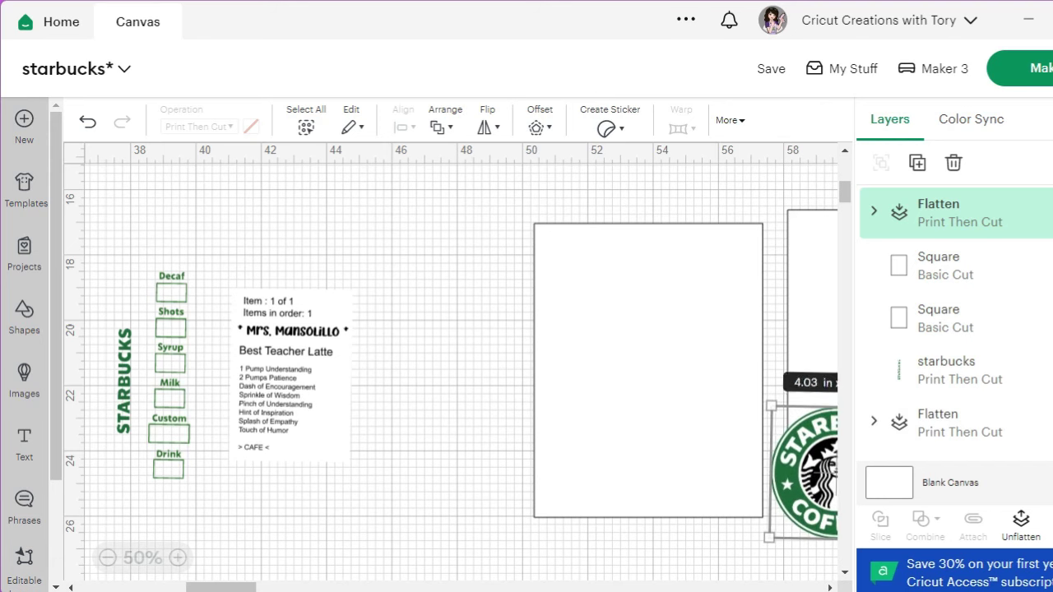
left_click_drag(169, 362, 464, 367)
Step: Add another square, color it white and reshape it into a narrow strip about 1.14 x 6.16 in
left_click(24, 316)
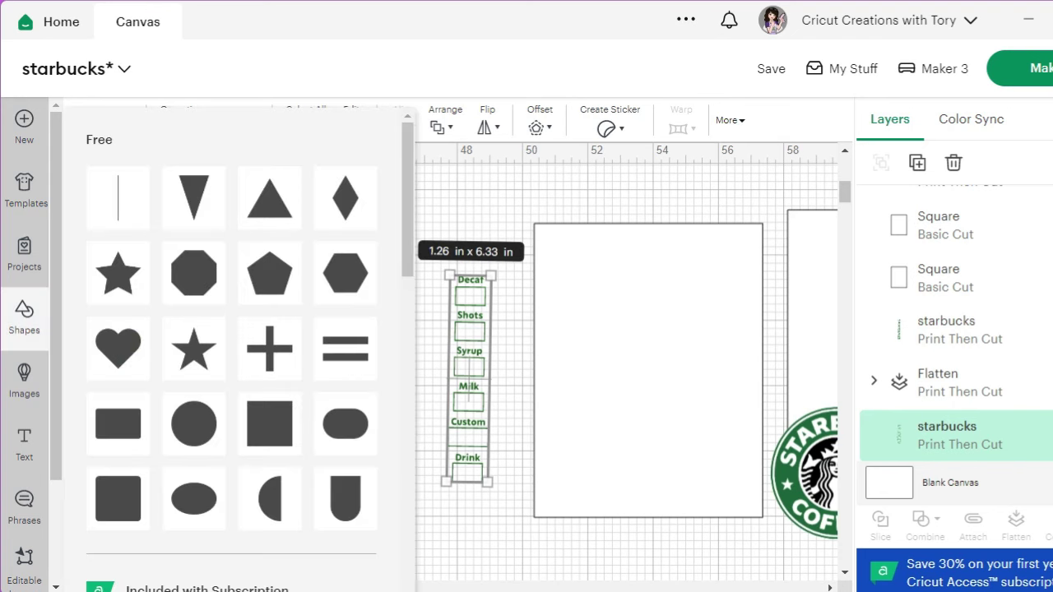
left_click(269, 424)
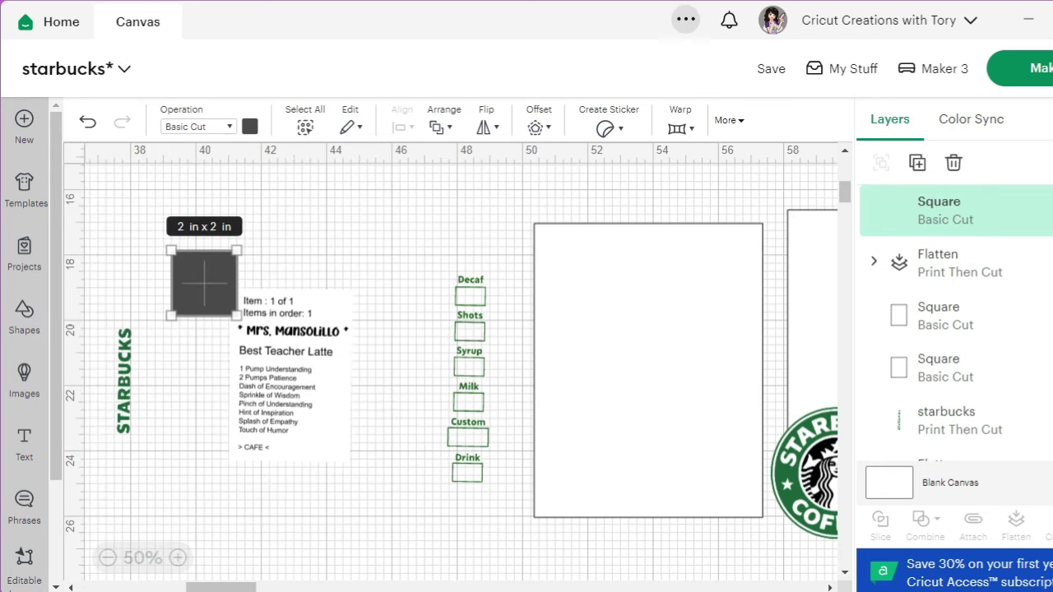
left_click(249, 126)
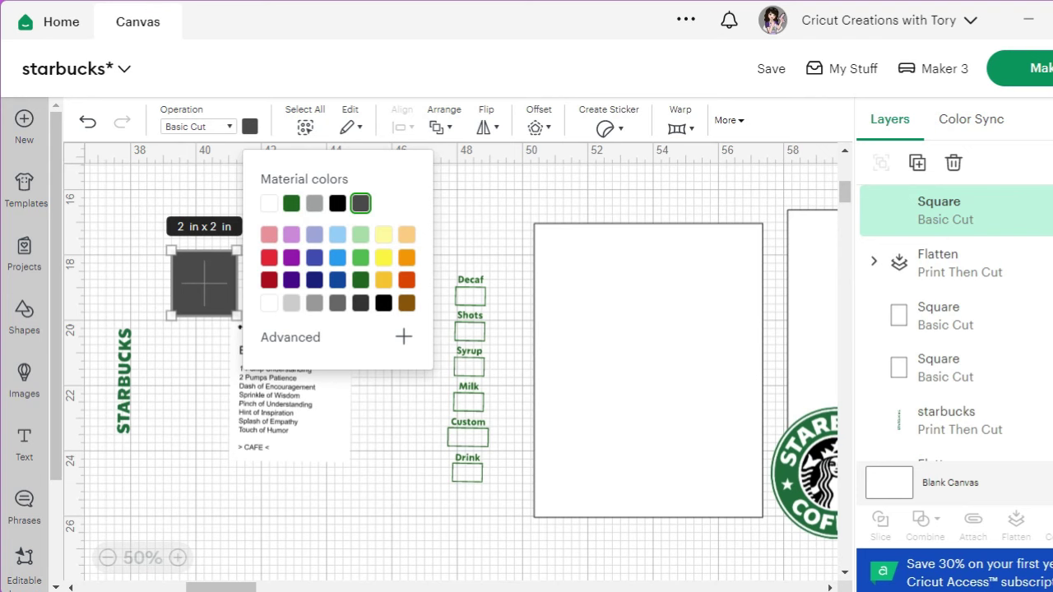
left_click(269, 203)
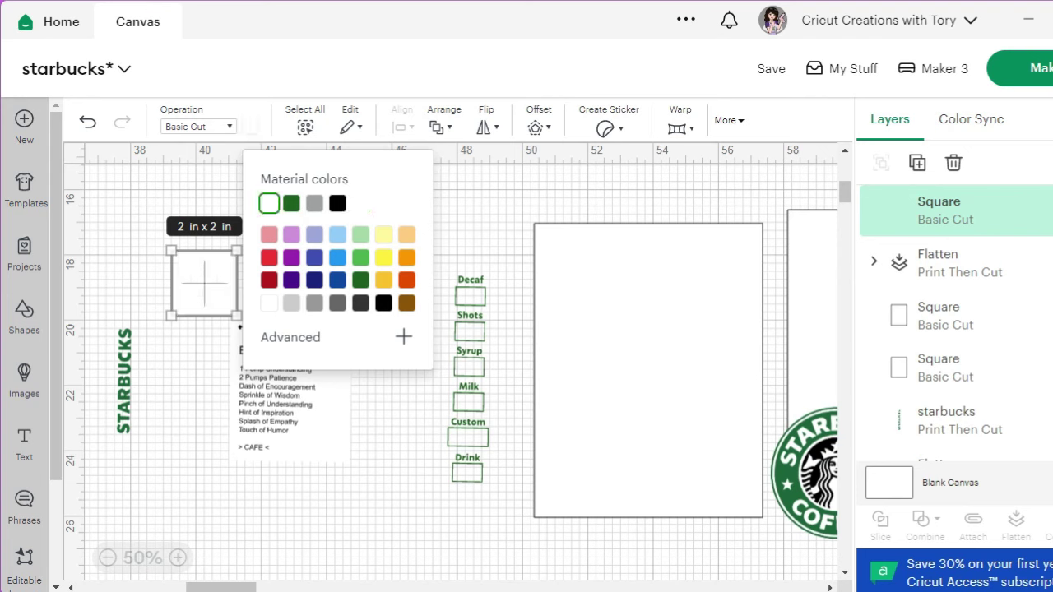
left_click(729, 120)
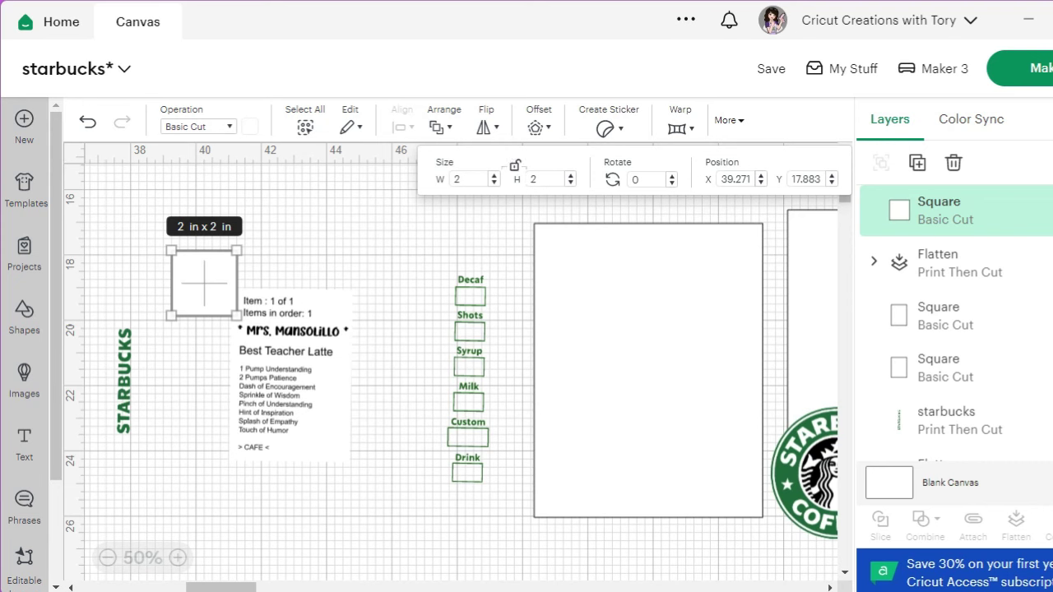
left_click_drag(236, 315, 208, 452)
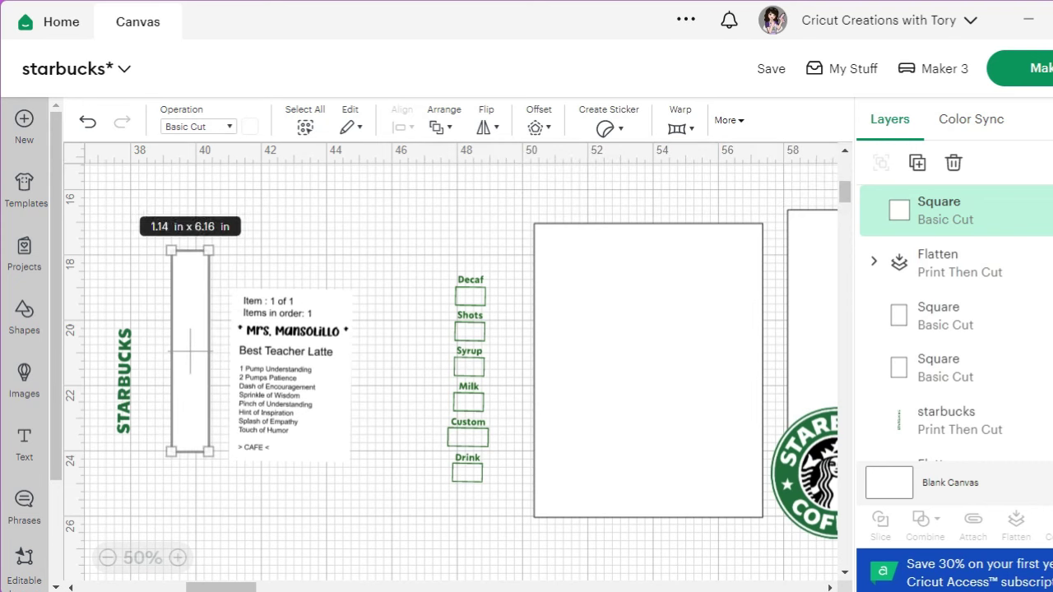
Step: Move the white strip over the Decaf-to-Drink column and send it to the back
left_click_drag(190, 351, 474, 351)
left_click(440, 126)
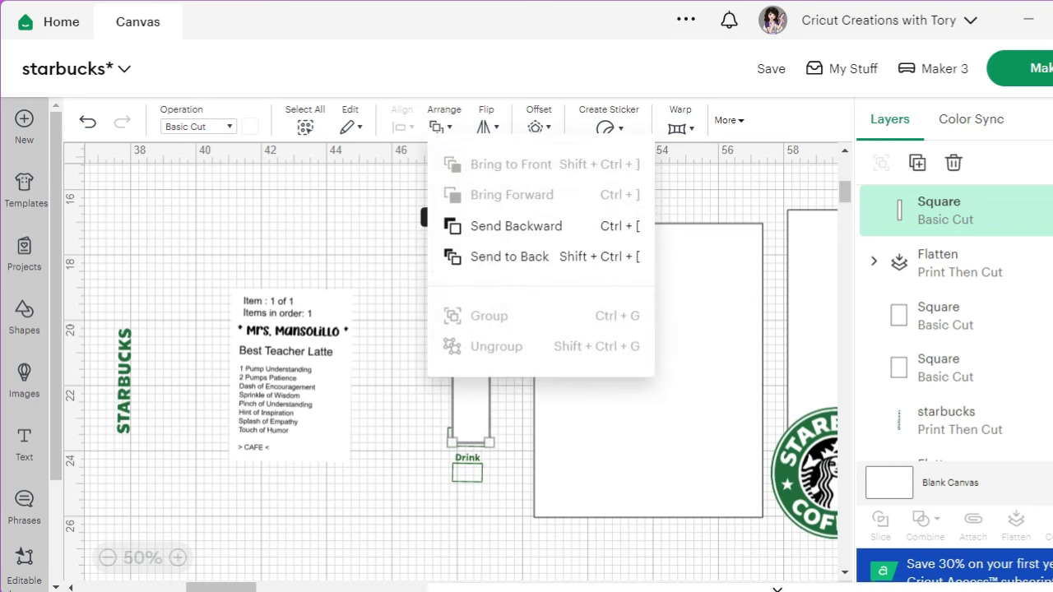
left_click(510, 256)
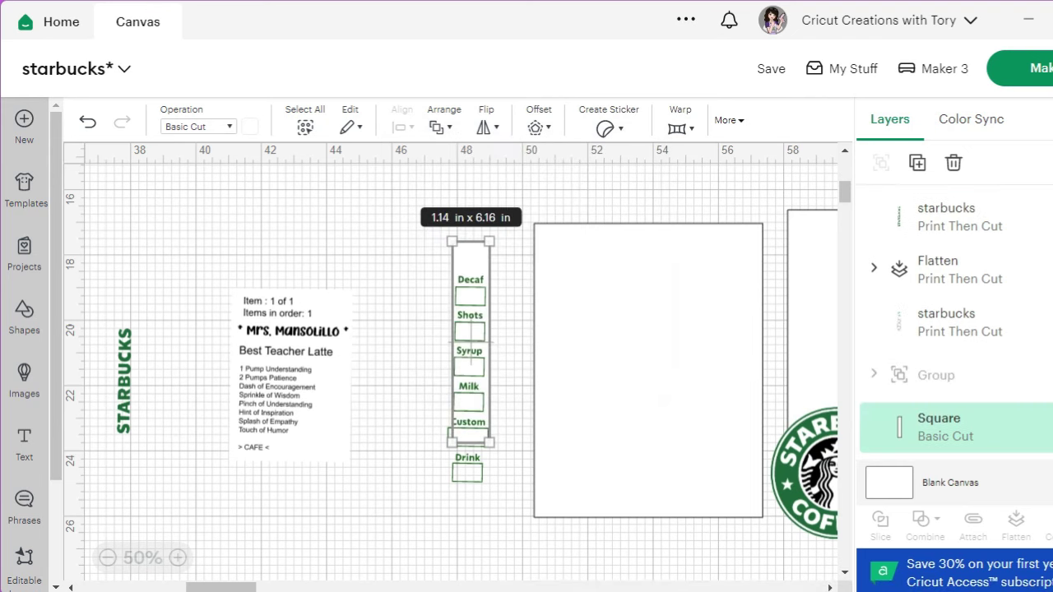
Step: Enlarge the strip to about 1.64 x 6.74 in so it surrounds the Decaf-to-Drink column, and duplicate it
left_click_drag(470, 342, 471, 377)
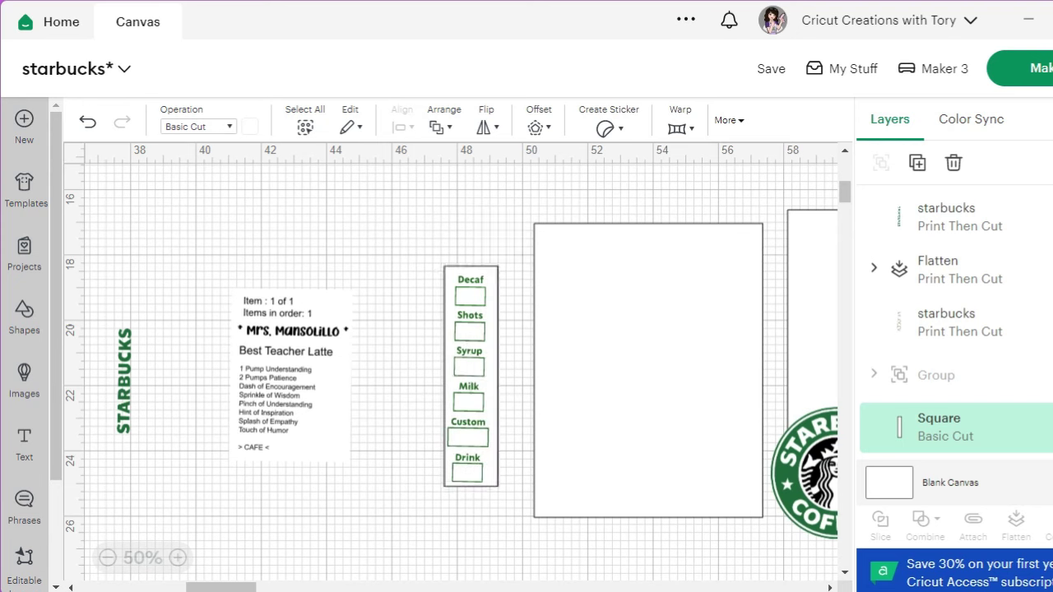
left_click(470, 380)
left_click(470, 380)
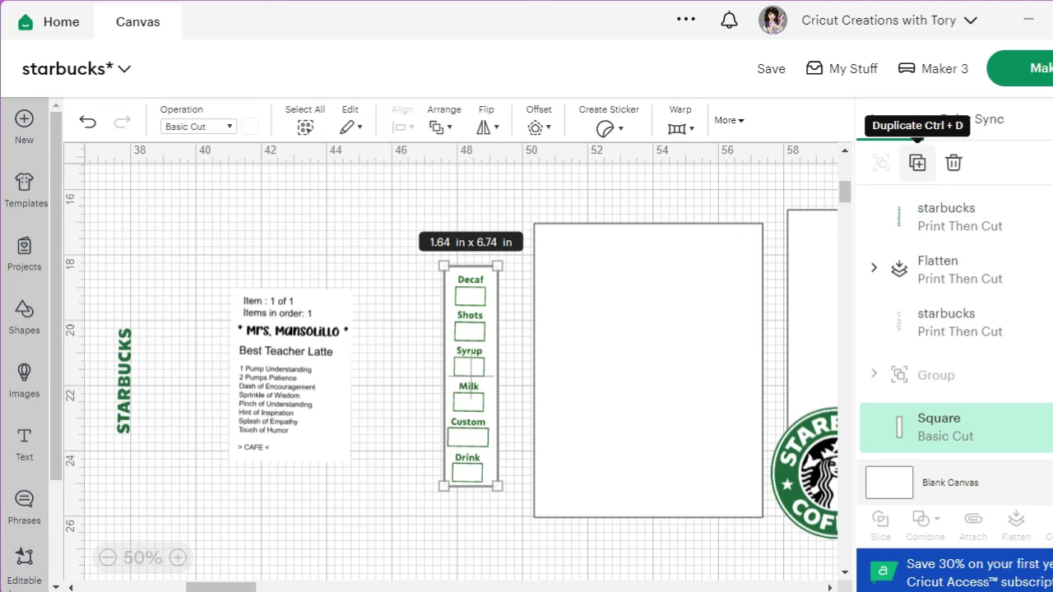
left_click(917, 162)
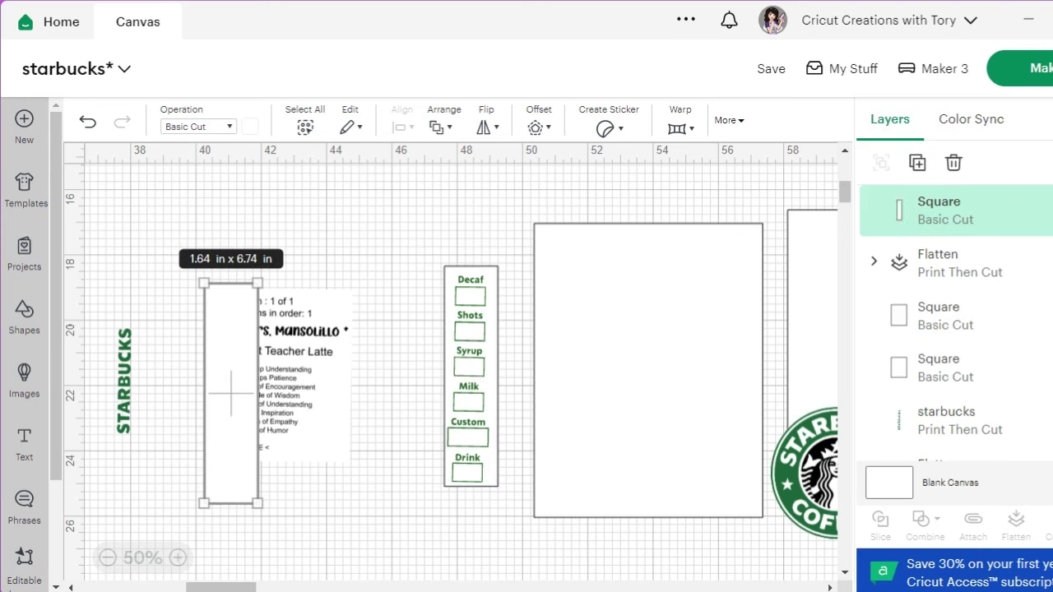
Step: Center and flatten the Decaf-to-Drink column with its backing strip, placing the result on the right side of the first large rectangle
left_click_drag(432, 248, 498, 472)
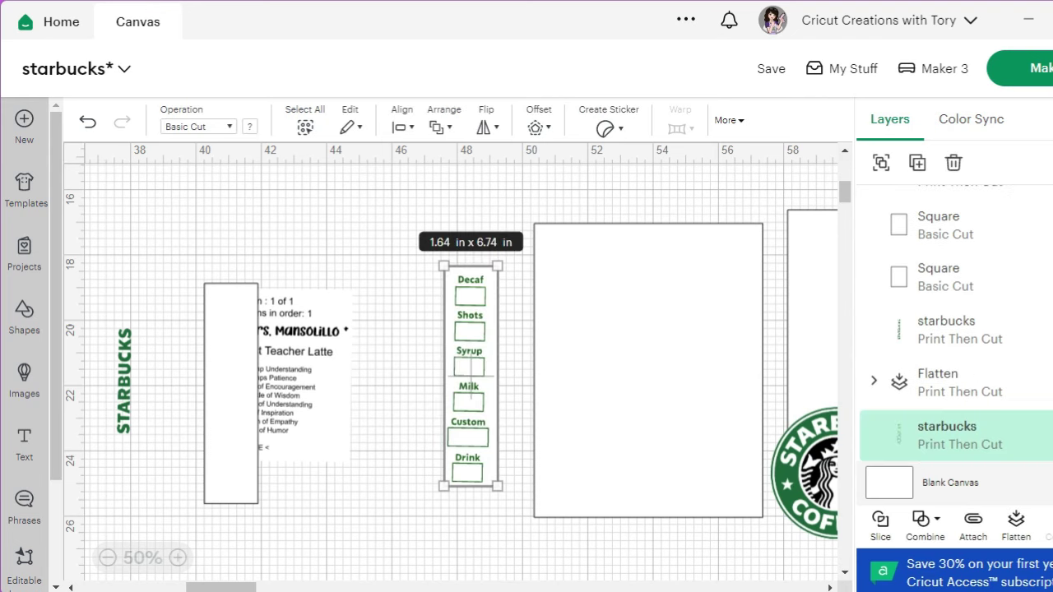
left_click(402, 127)
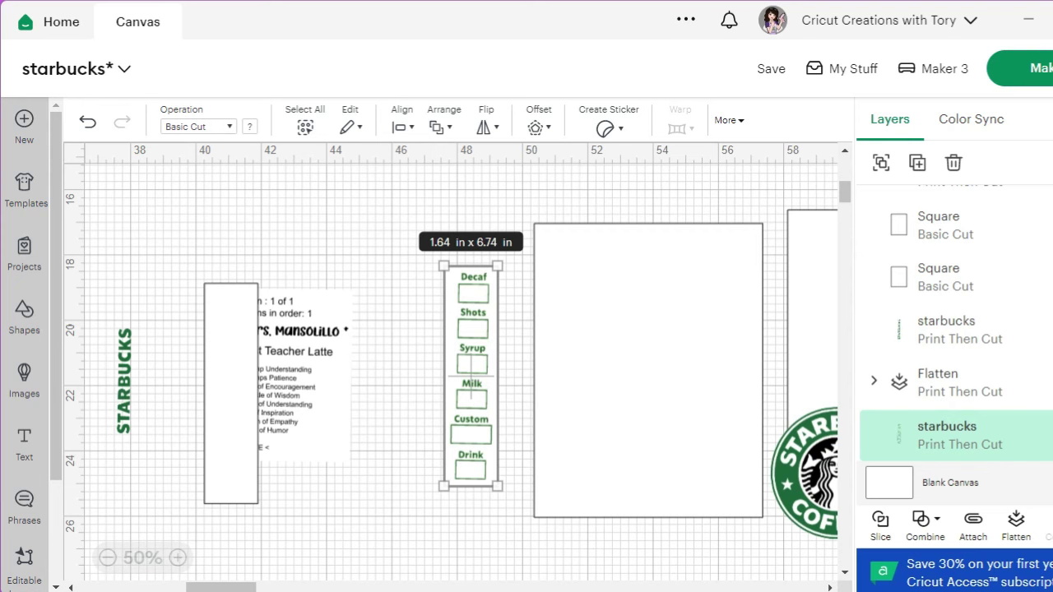
left_click(973, 527)
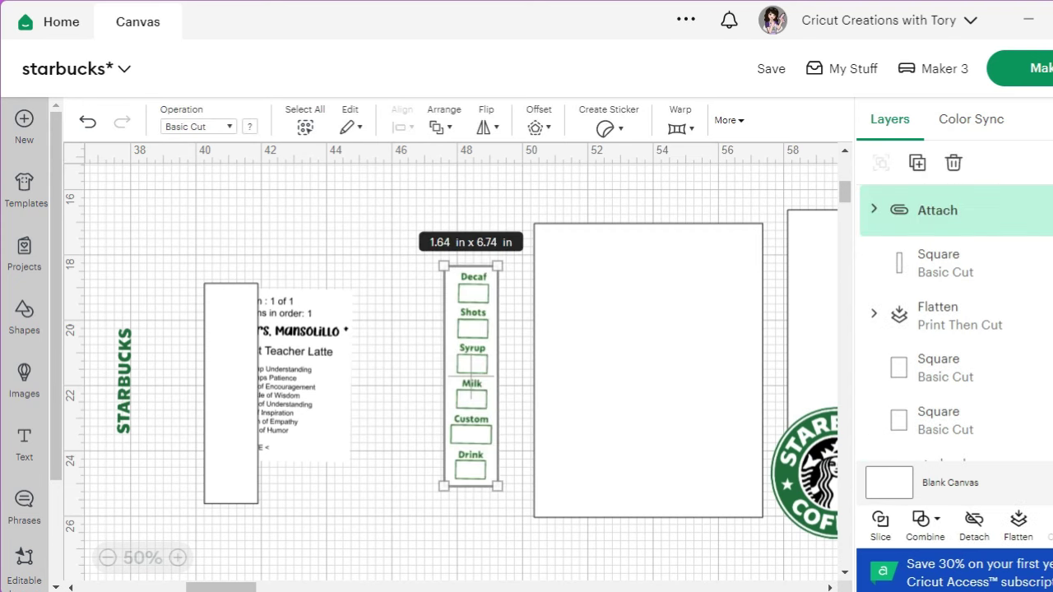
left_click(1018, 525)
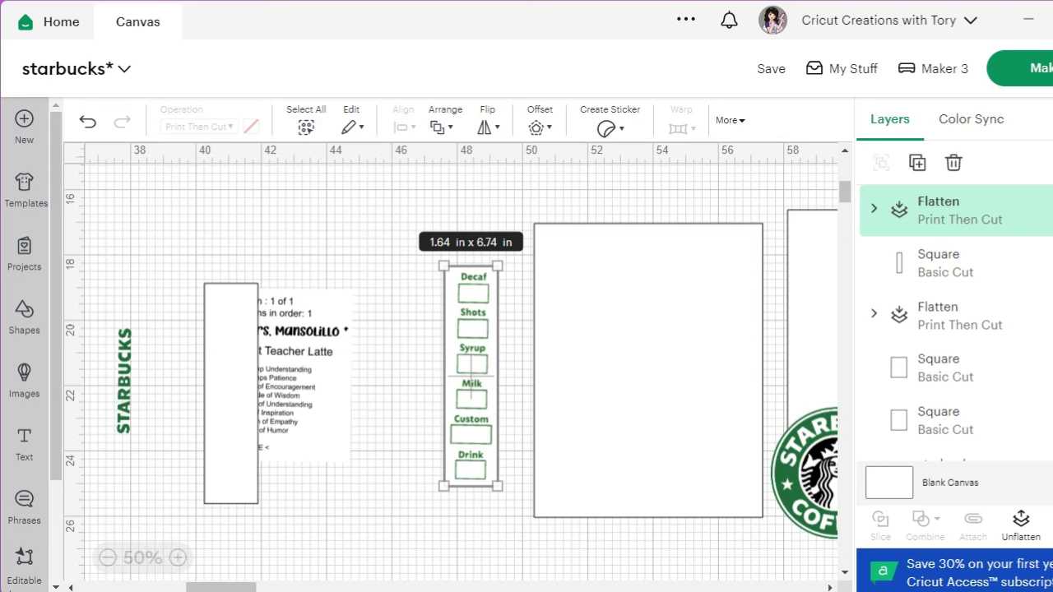
left_click_drag(471, 383, 703, 387)
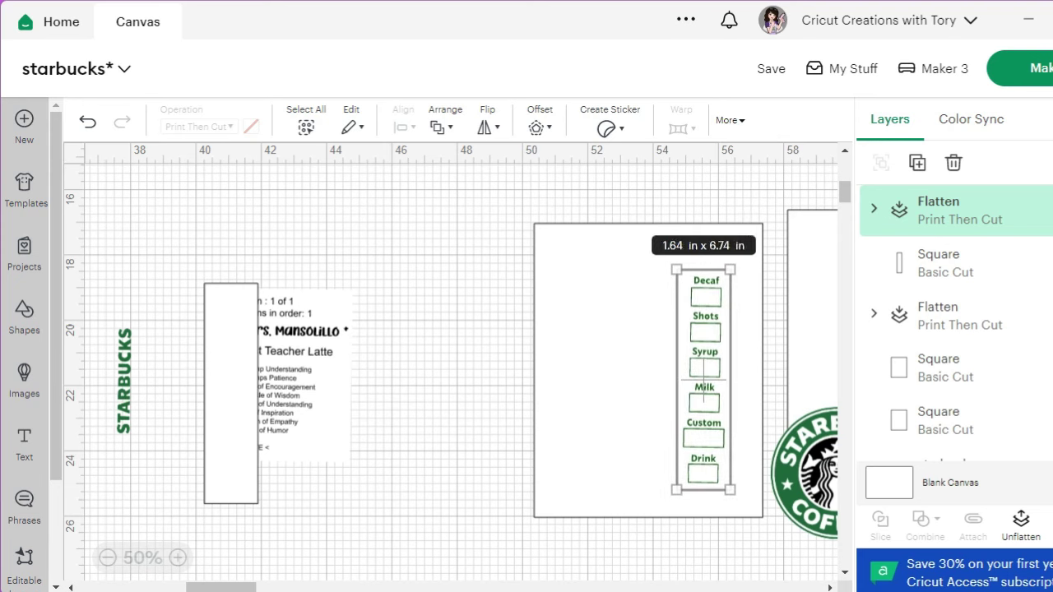
Step: Move the duplicated white strip into open space and place the vertical STARBUCKS wordmark in front of it
left_click_drag(231, 394, 431, 374)
left_click_drag(123, 380, 445, 409)
left_click(442, 128)
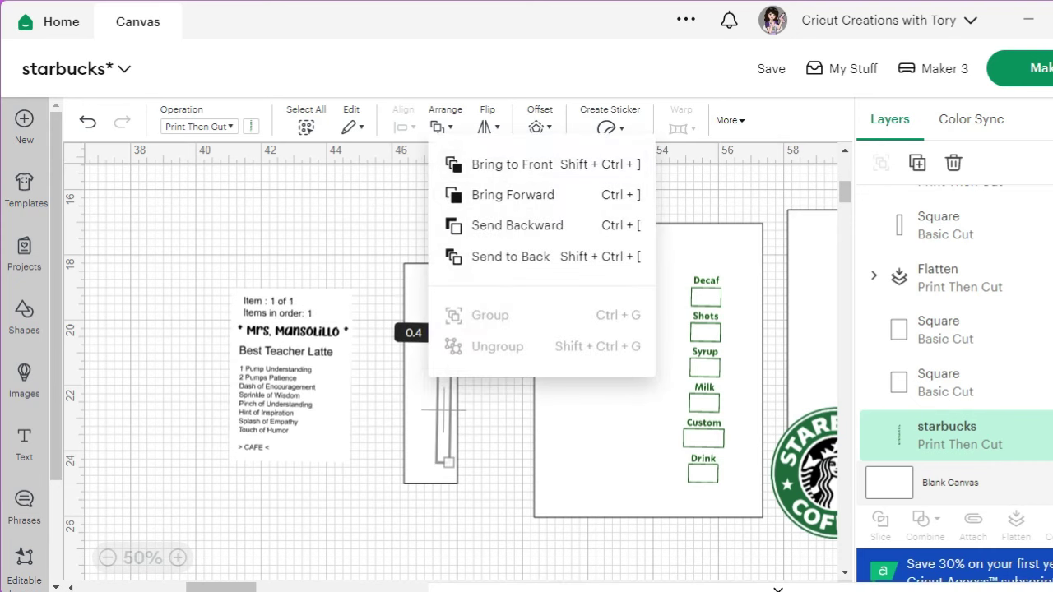
left_click(481, 165)
Step: Reshape the white strip to about 0.83 x 3.5 in so it closely frames the STARBUCKS wordmark
left_click(429, 374)
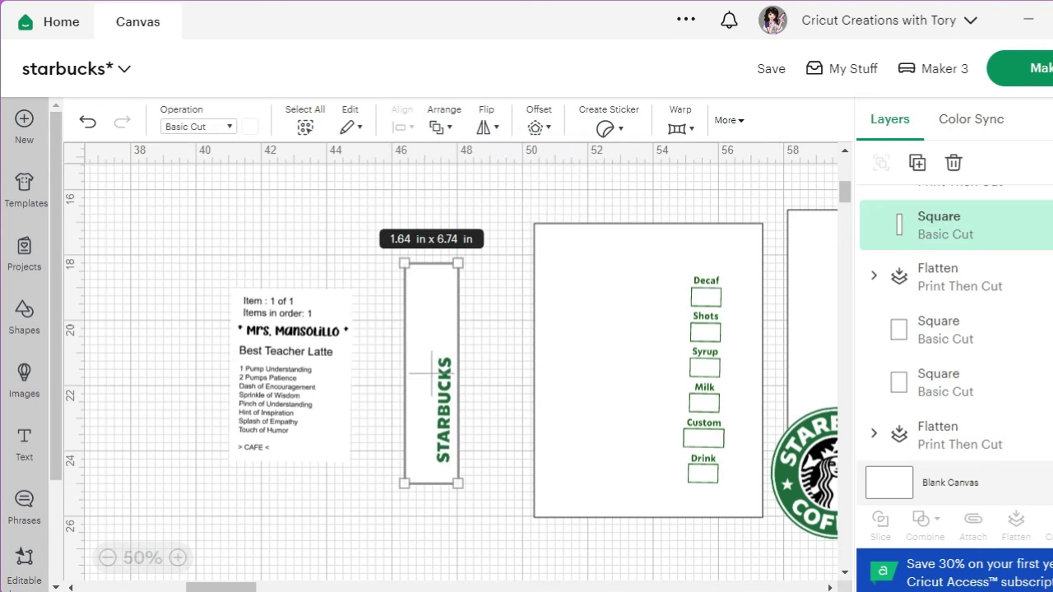
left_click_drag(458, 263, 464, 350)
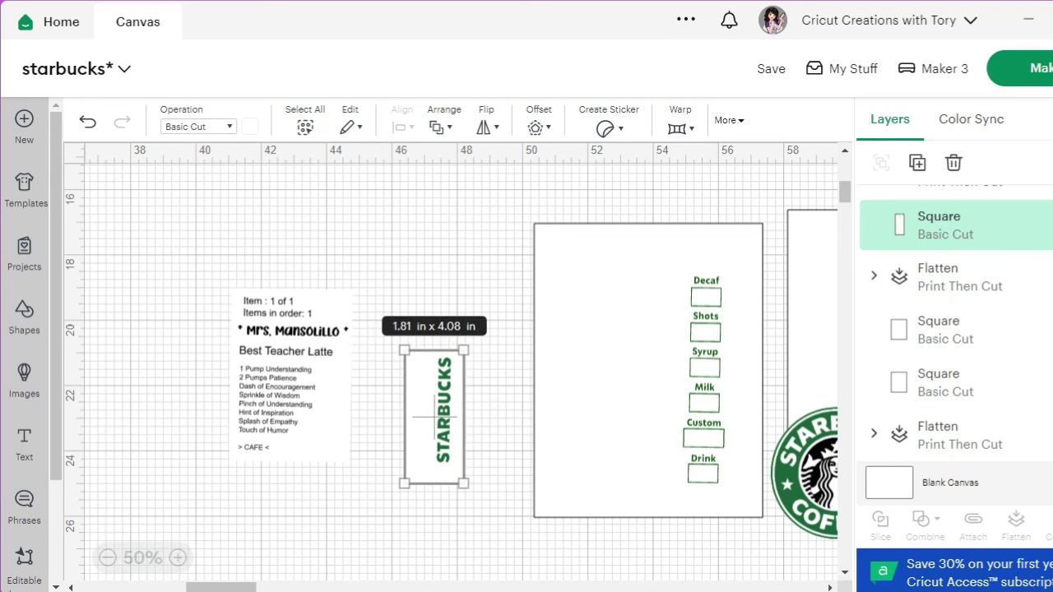
left_click_drag(404, 417, 428, 418)
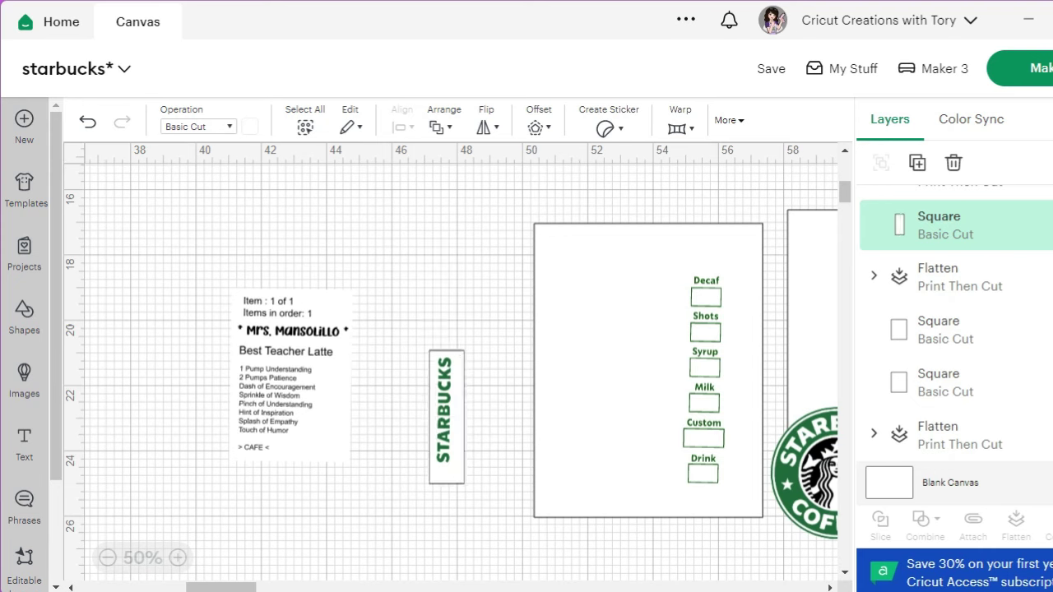
left_click_drag(463, 484, 456, 465)
Step: Center the STARBUCKS wordmark on its white strip, then attach and flatten the two into one Print Then Cut image
left_click_drag(415, 331, 470, 473)
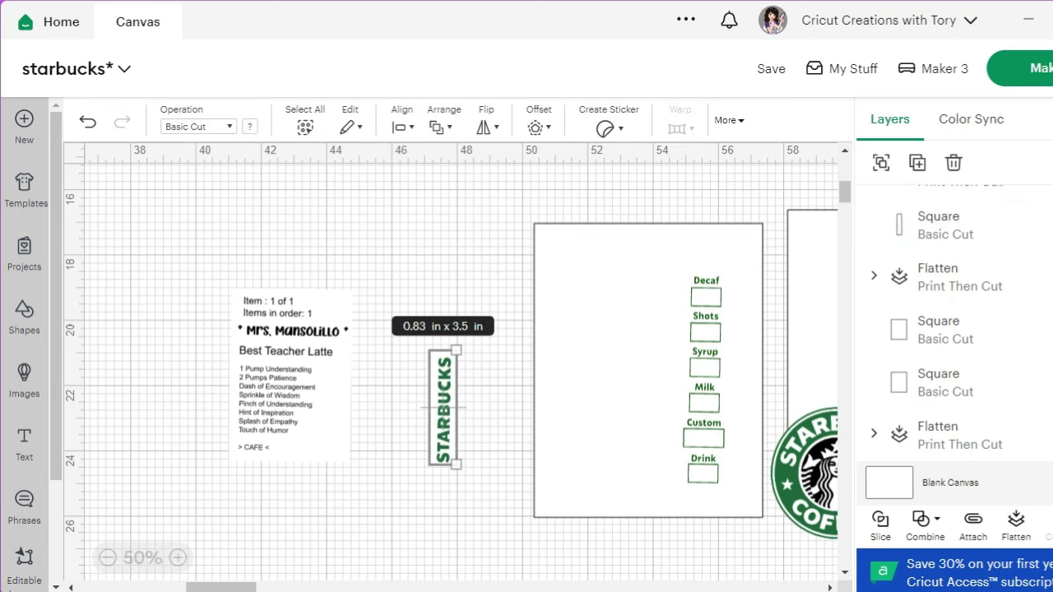
left_click(403, 127)
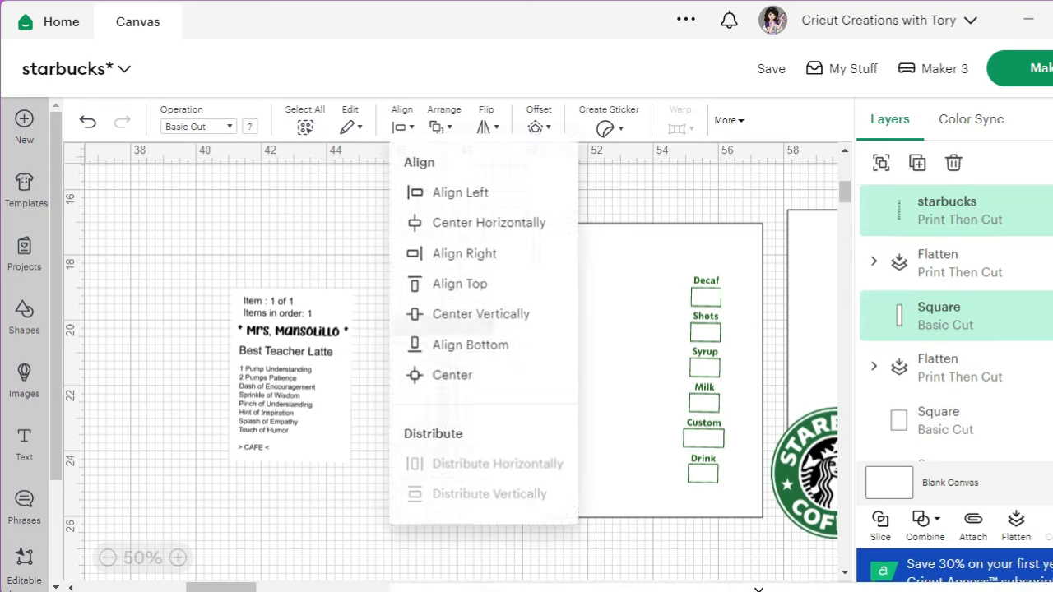
left_click(452, 377)
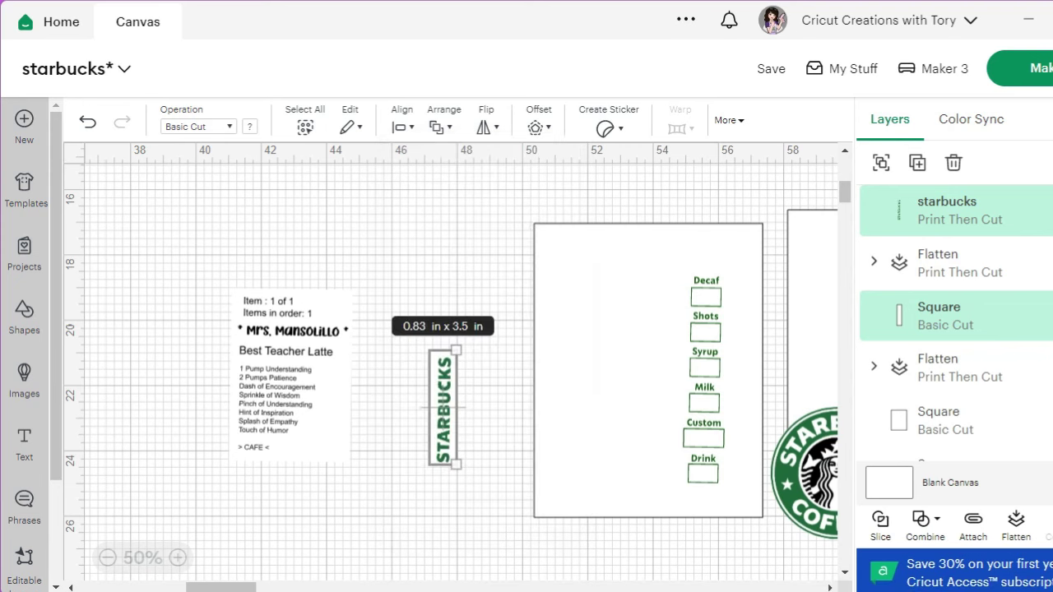
left_click(972, 519)
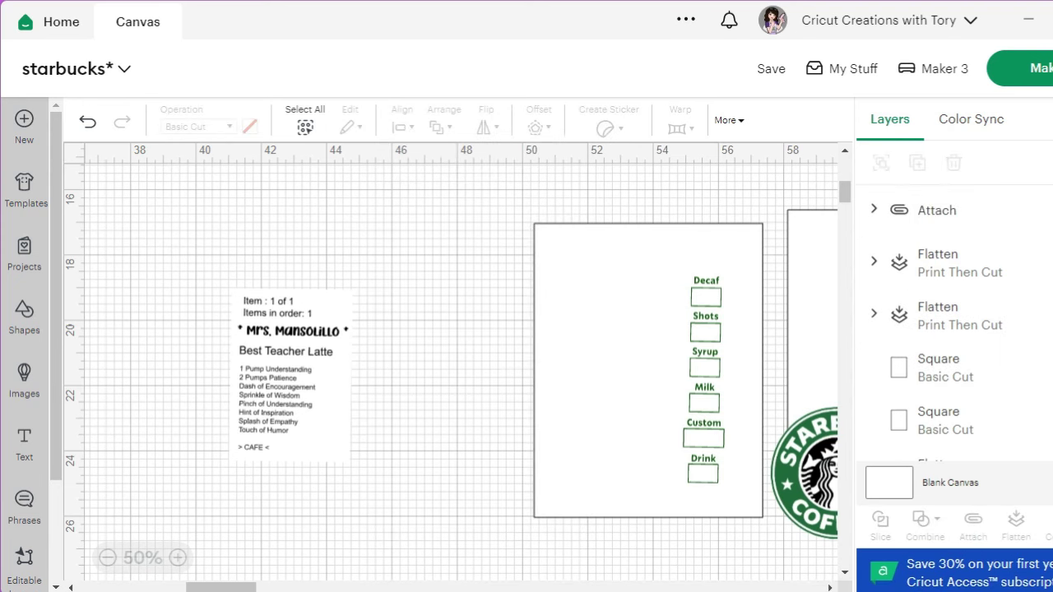
left_click(938, 210)
left_click(1016, 523)
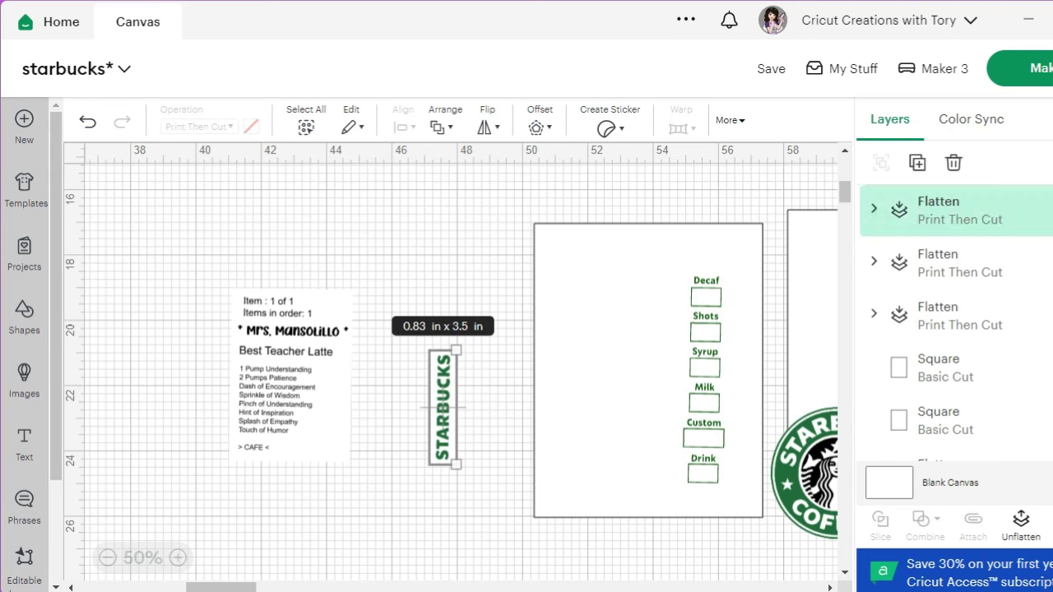
Step: Move the Best Teacher Latte order label directly beside the vertical STARBUCKS wordmark
left_click(290, 367)
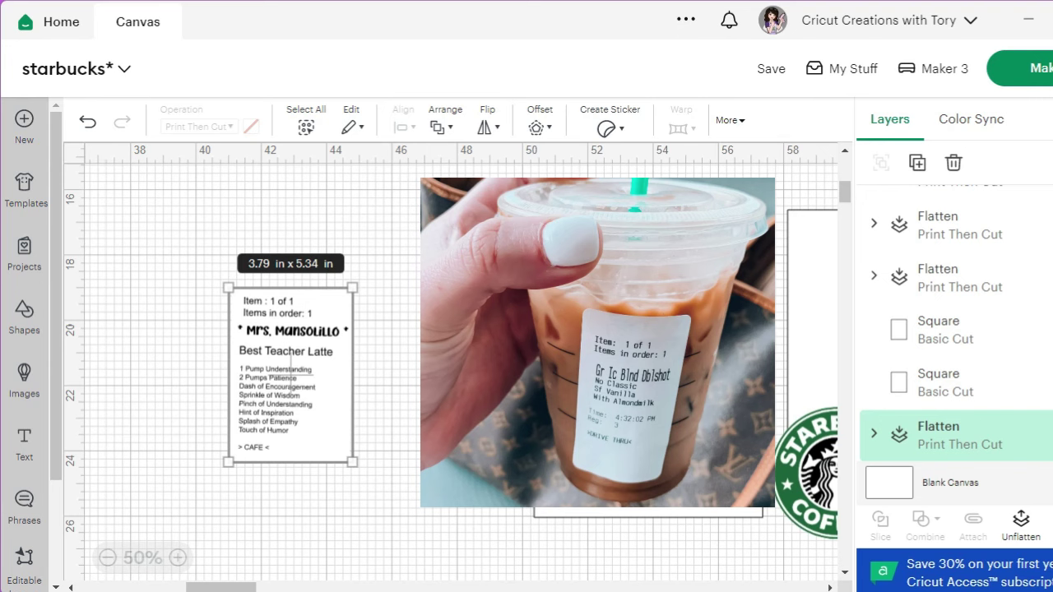
left_click_drag(293, 366, 316, 364)
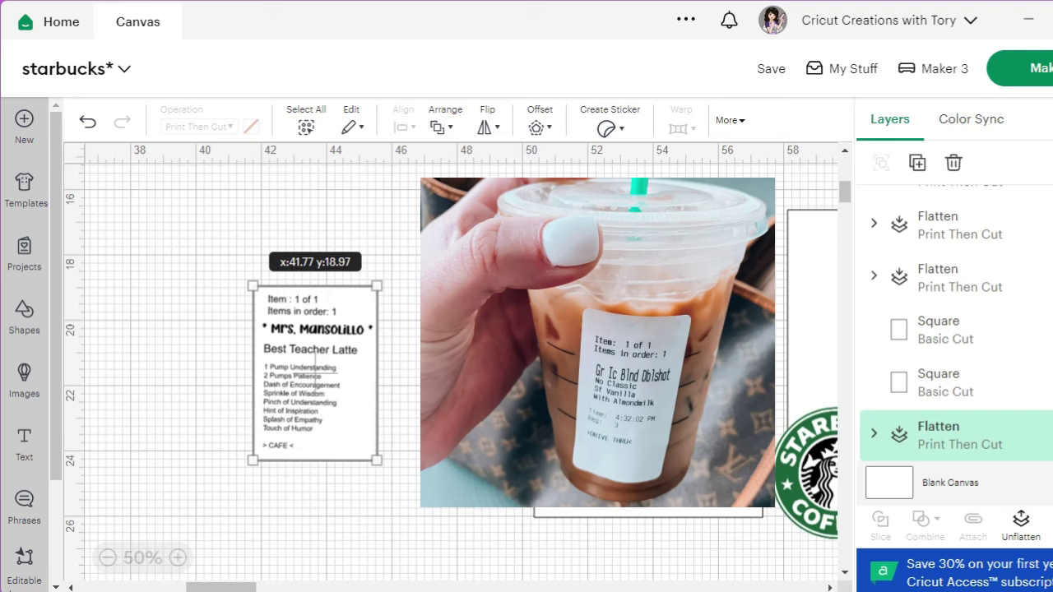
left_click_drag(315, 373, 314, 372)
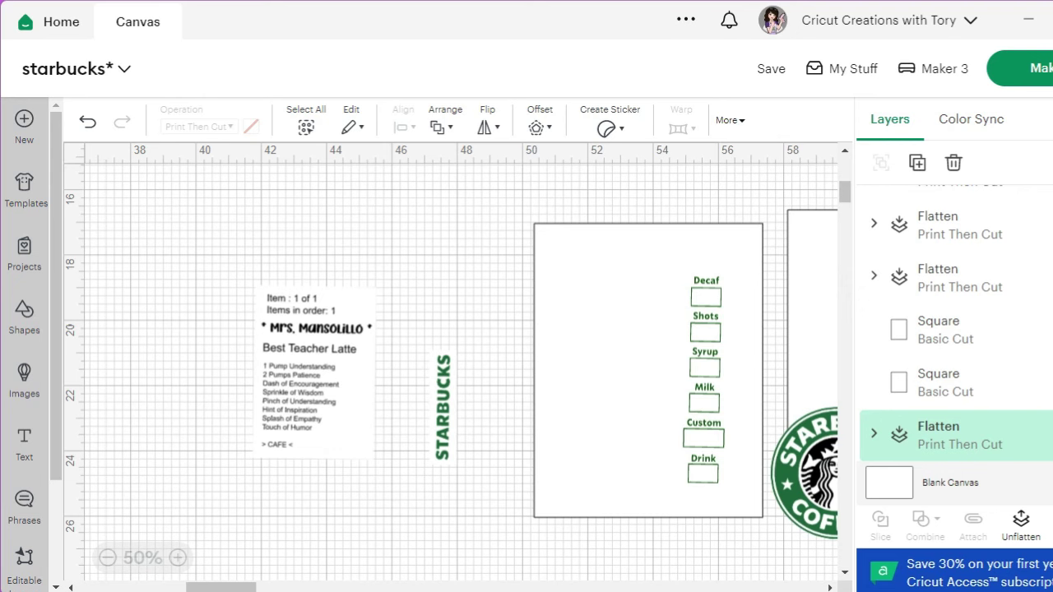
left_click_drag(314, 373, 516, 397)
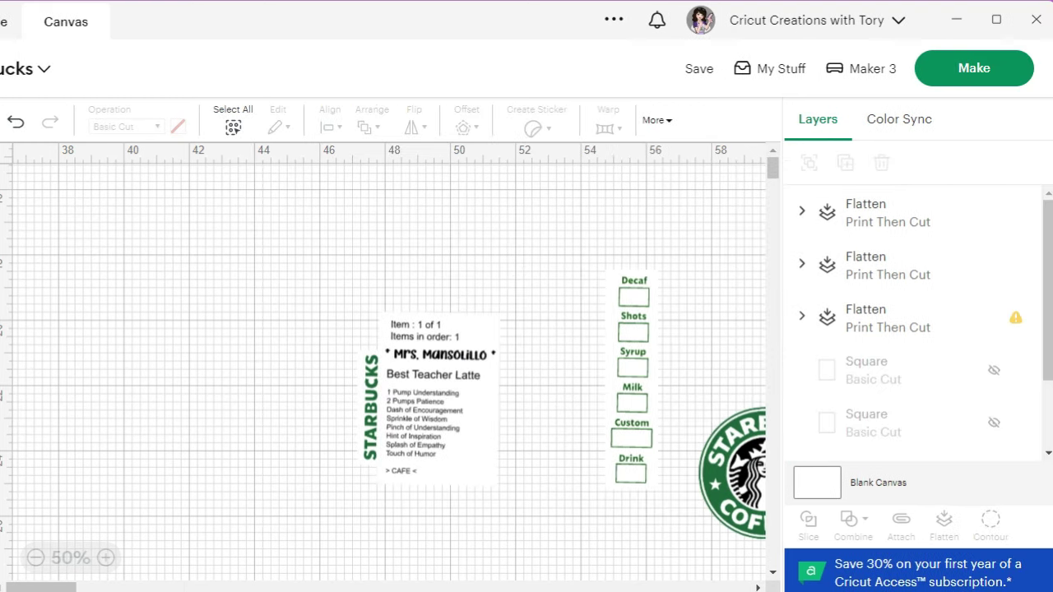
Step: Check the warning on the round Starbucks logo's layer and move the logo to the left of the STARBUCKS wordmark
left_click_drag(743, 473, 745, 473)
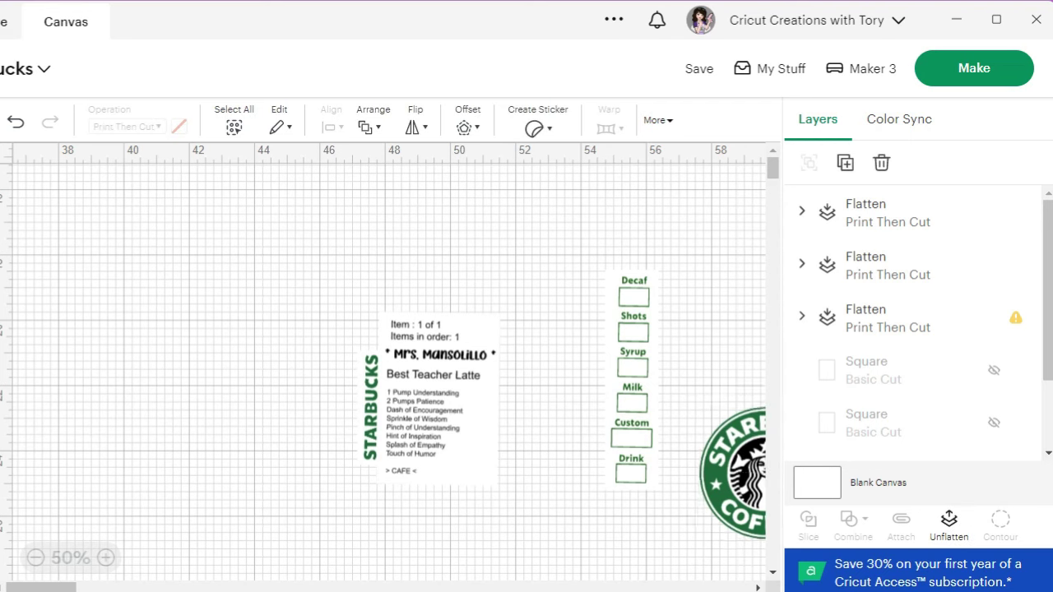
left_click(889, 318)
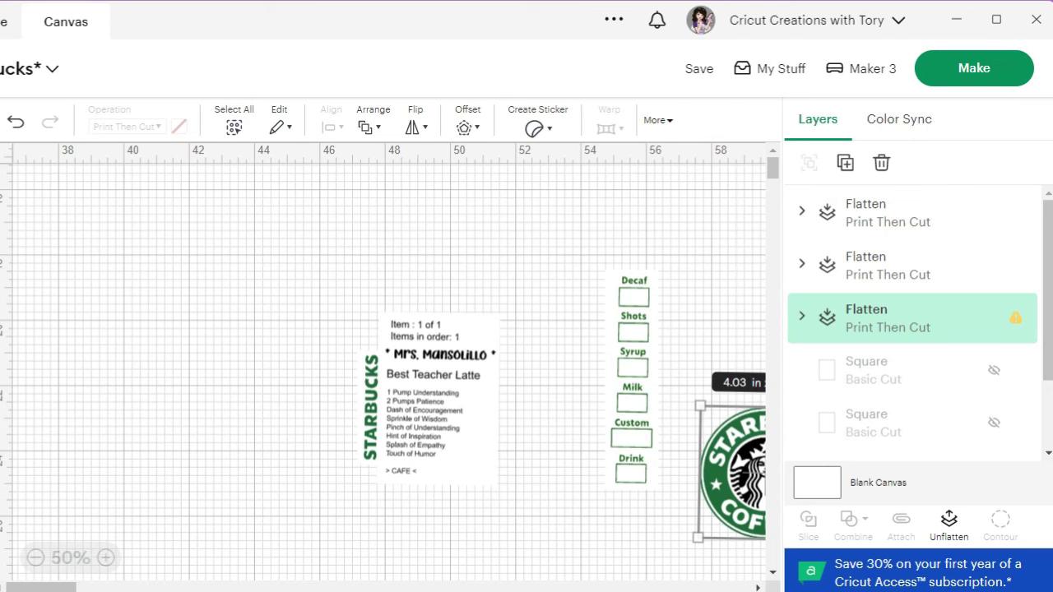
mouse_move(1015, 318)
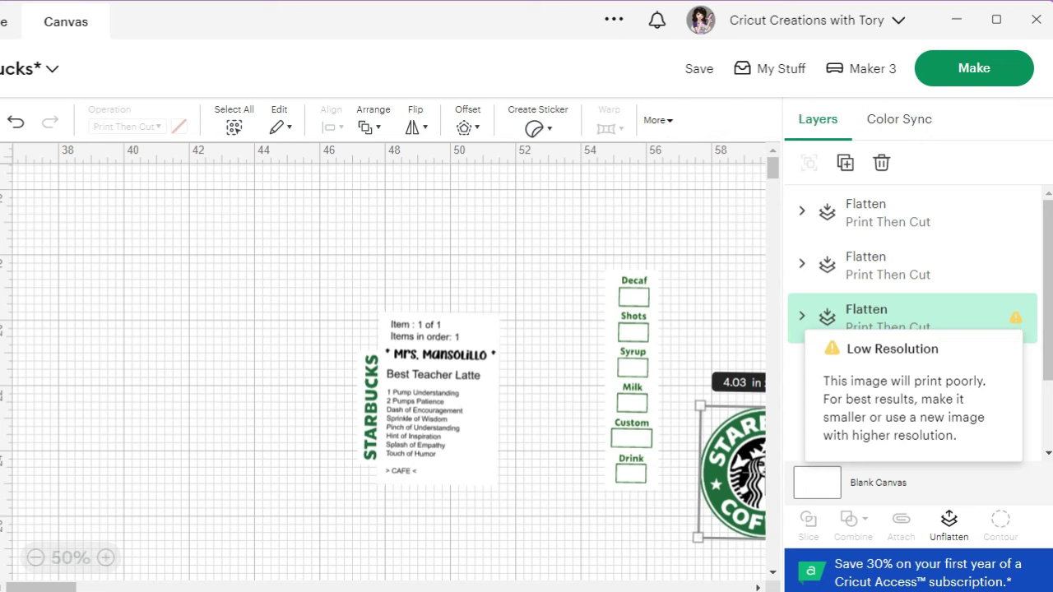
left_click_drag(744, 472, 249, 378)
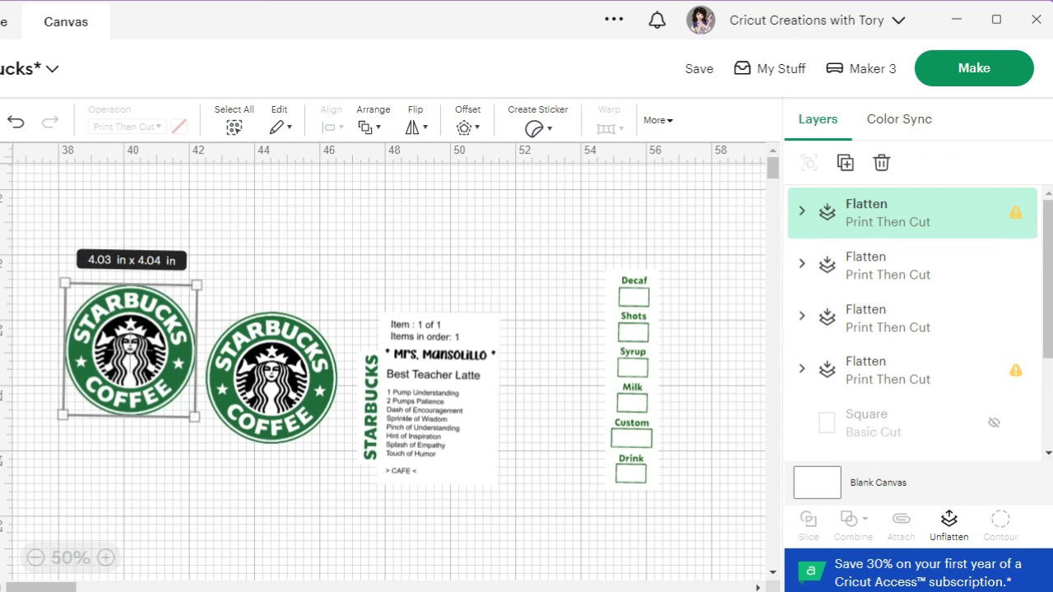
Step: Shrink the duplicate Starbucks logo to about 2.87 x 2.88 in and delete that copy
left_click_drag(196, 285, 157, 322)
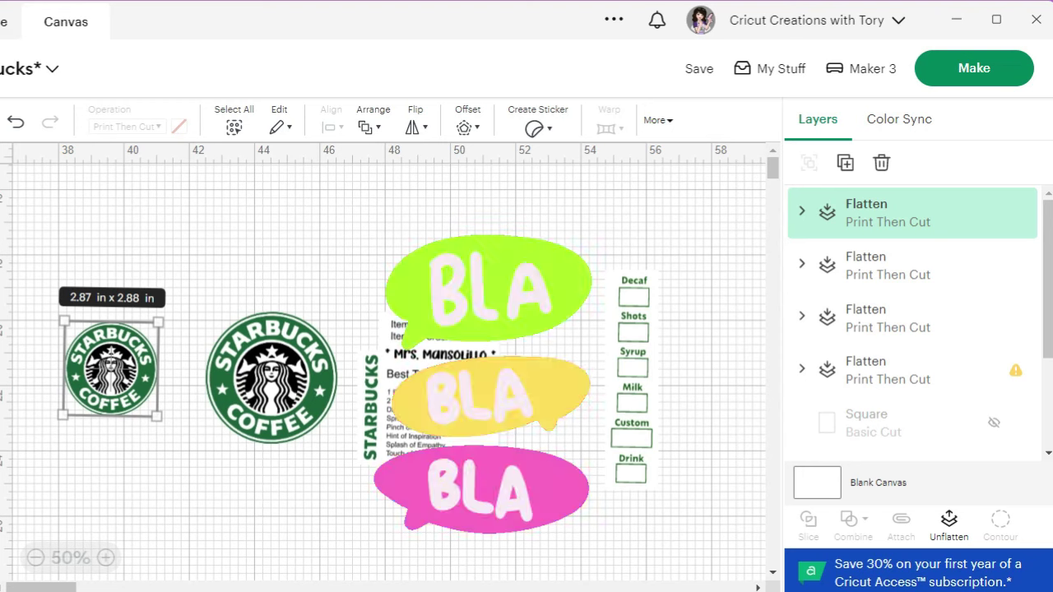
key("Delete")
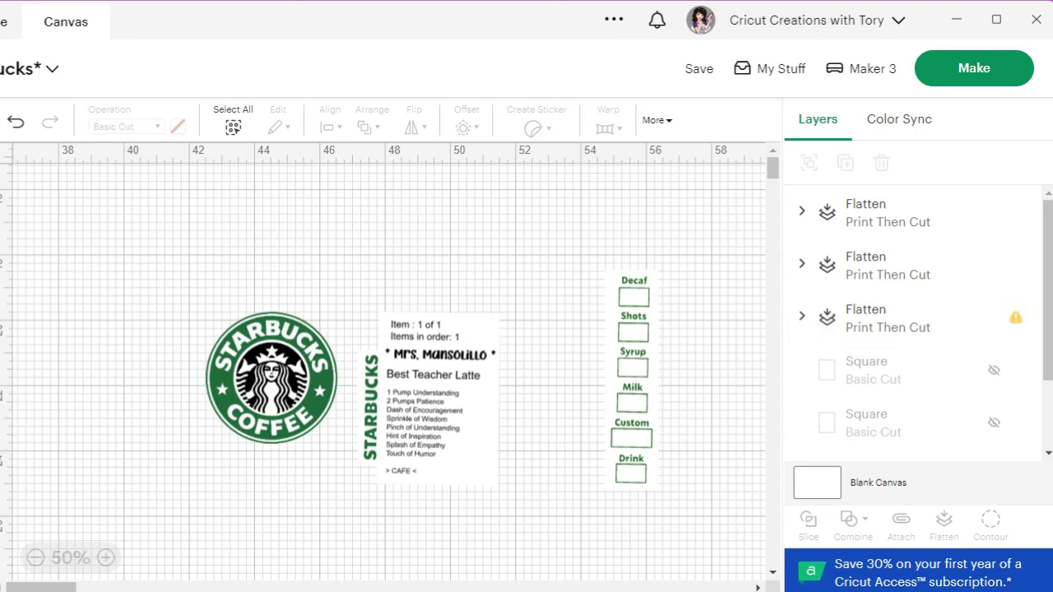
Step: Send the project to mat preparation and move the round Starbucks logo onto its own second mat
left_click(974, 68)
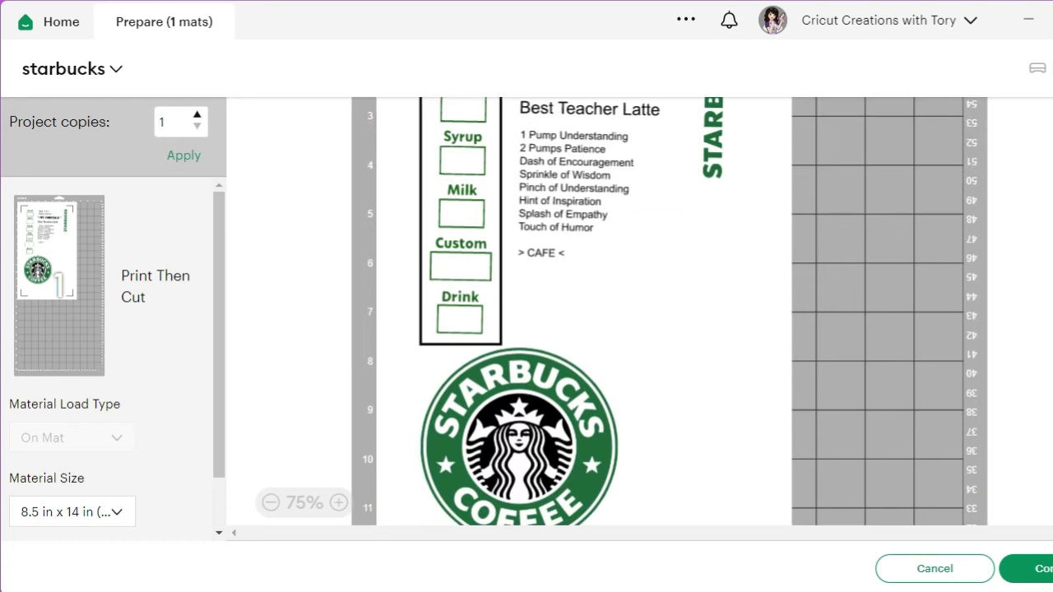
scroll(607, 312, "down", 1)
scroll(607, 313, "down", 3)
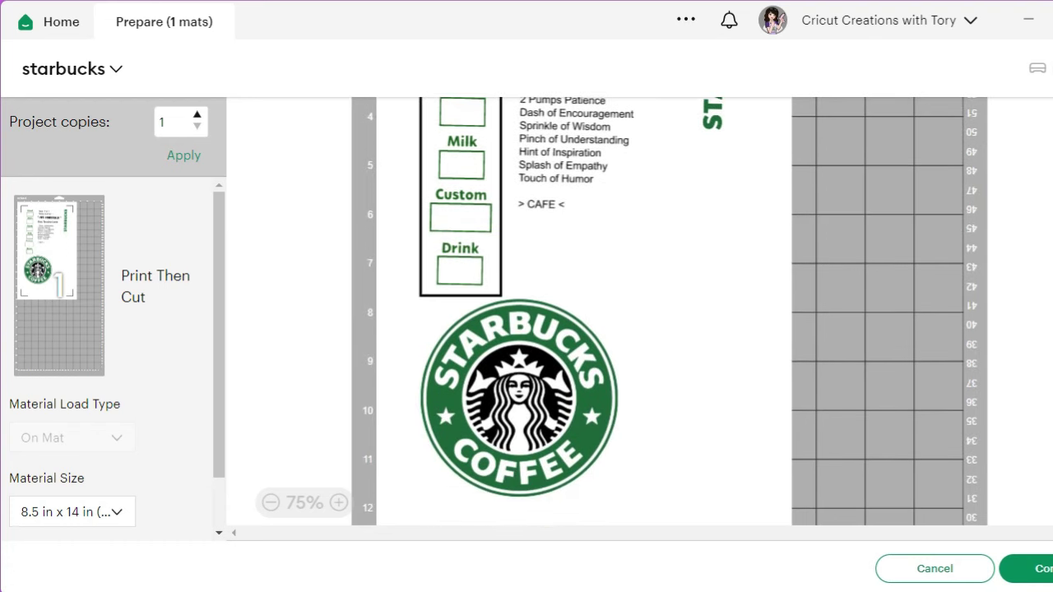
left_click(518, 387)
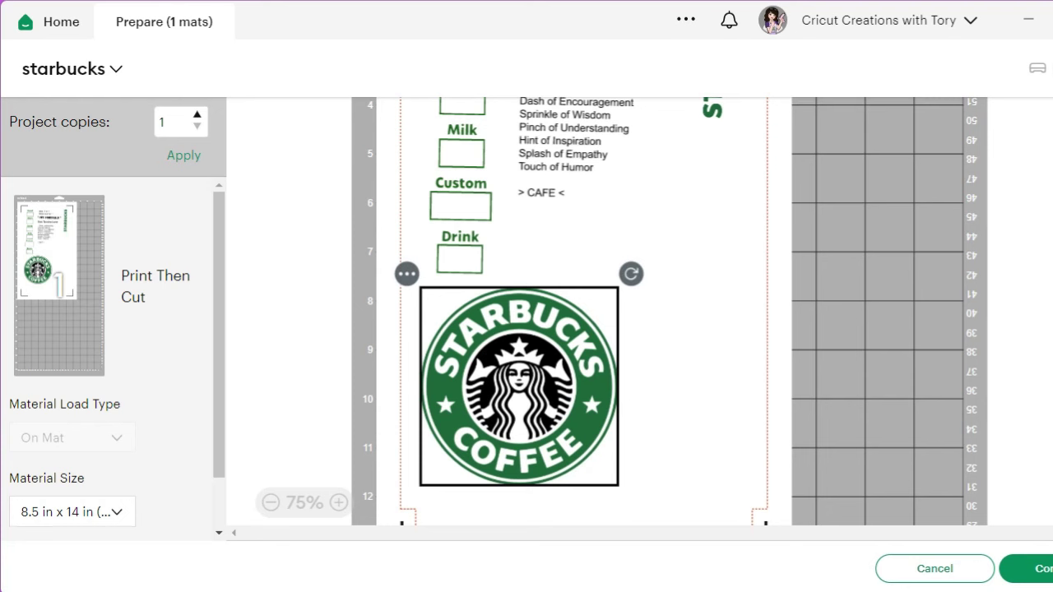
left_click(406, 273)
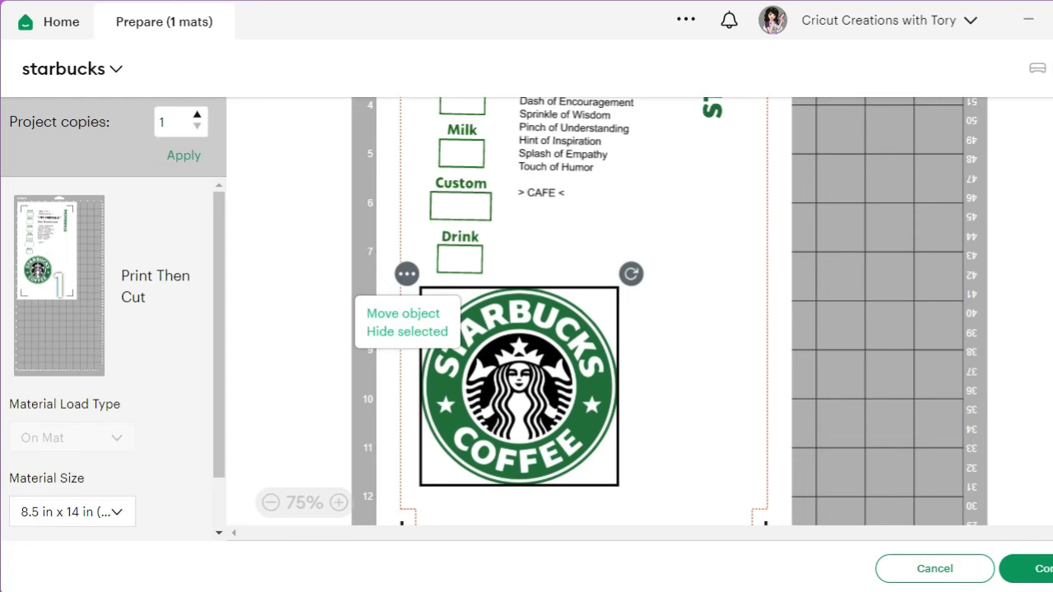
left_click(403, 313)
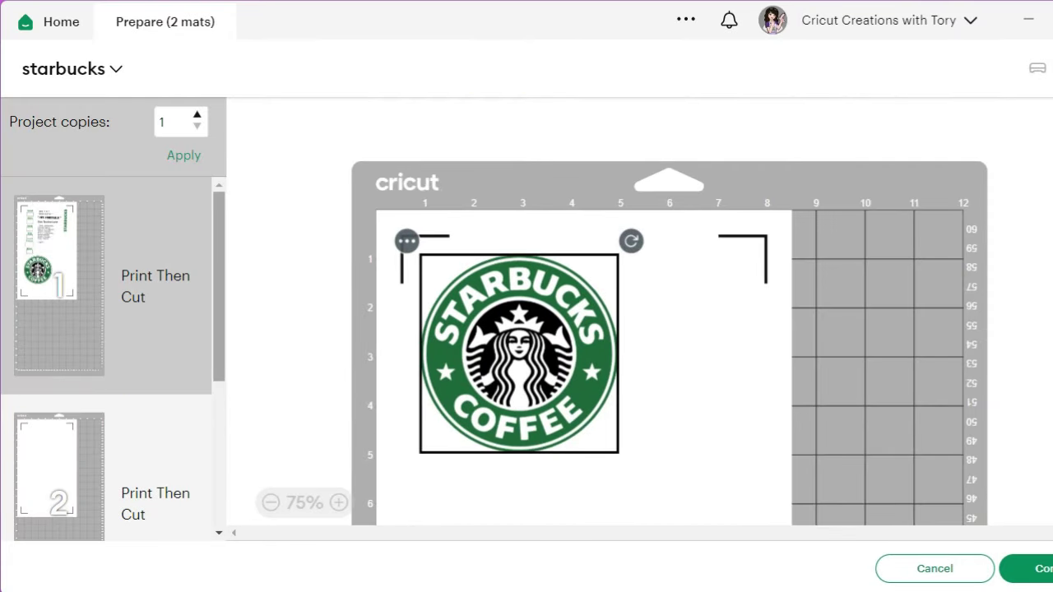
Step: Set the material size of the second mat, holding the logo, to 8.5 in x 11 in (Letter)
scroll(113, 359, "down", 1)
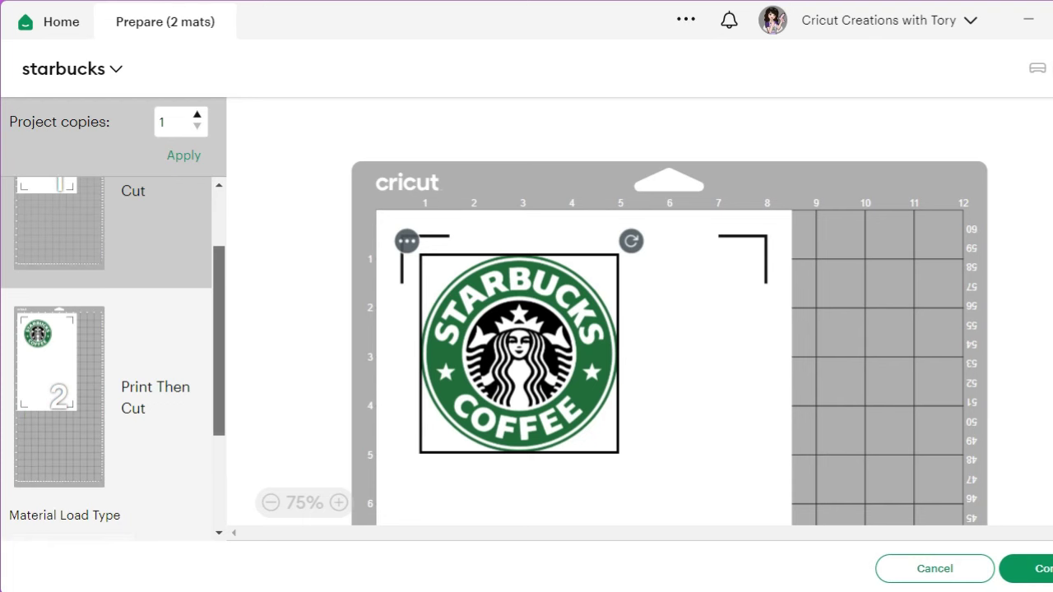
scroll(113, 358, "down", 4)
scroll(113, 359, "down", 2)
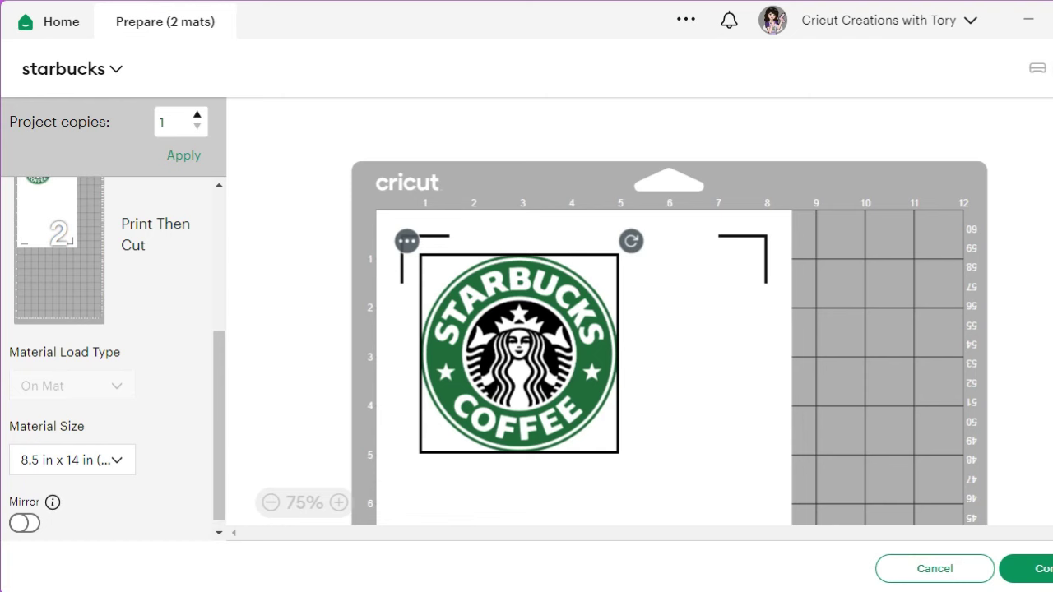
left_click(72, 460)
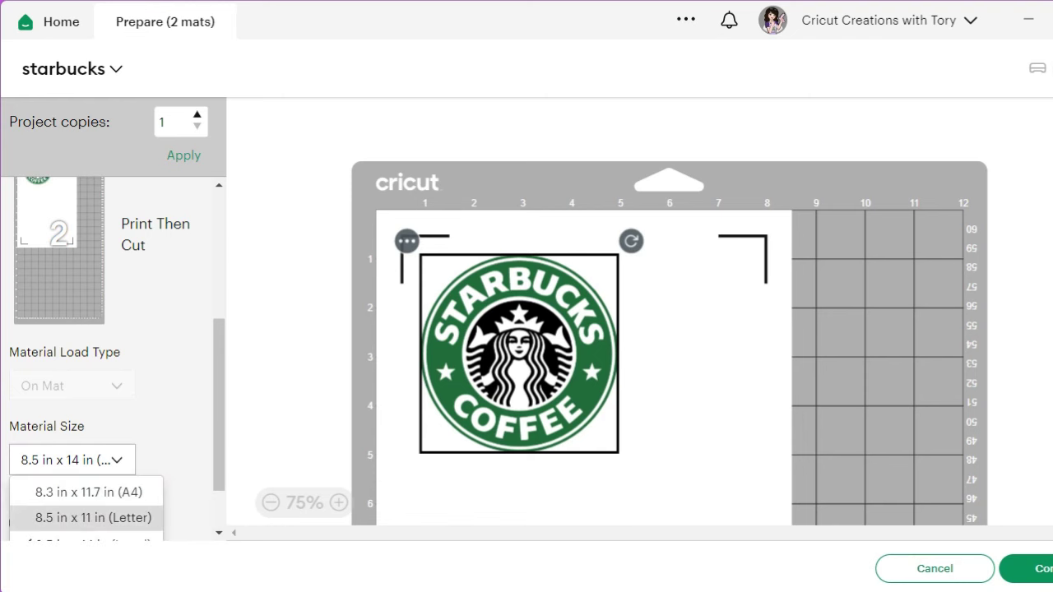
left_click(82, 517)
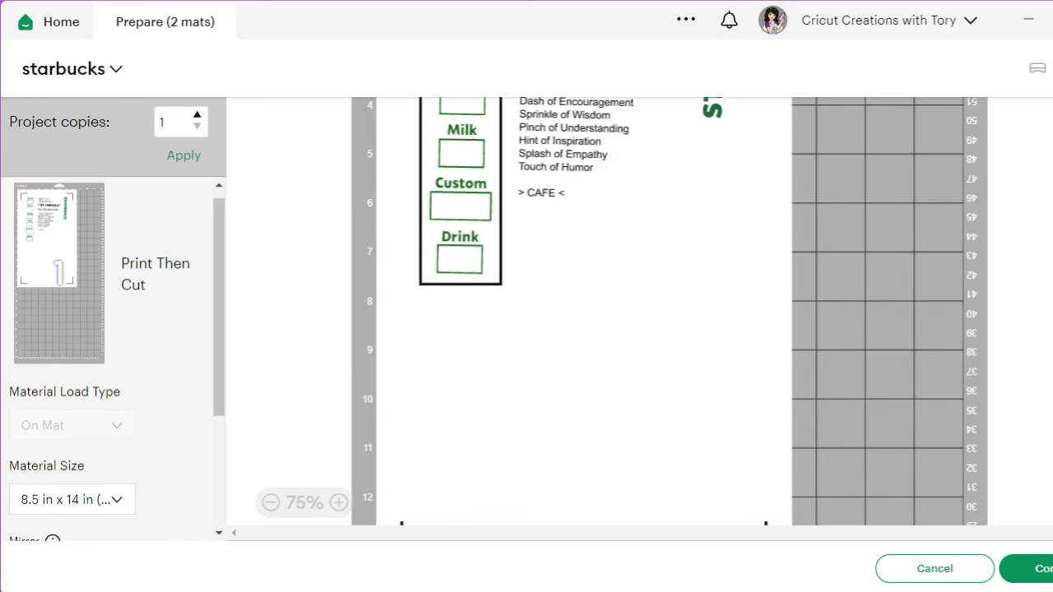
Step: Set the first mat's material size to 8.5 in x 11 in (Letter) as well
scroll(113, 359, "down", 1)
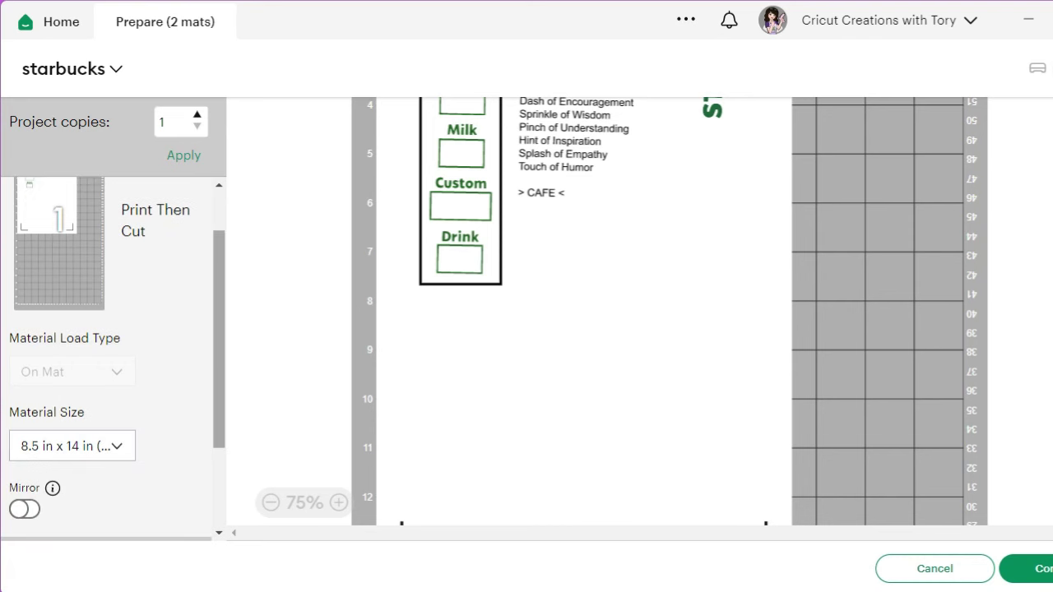
left_click(72, 446)
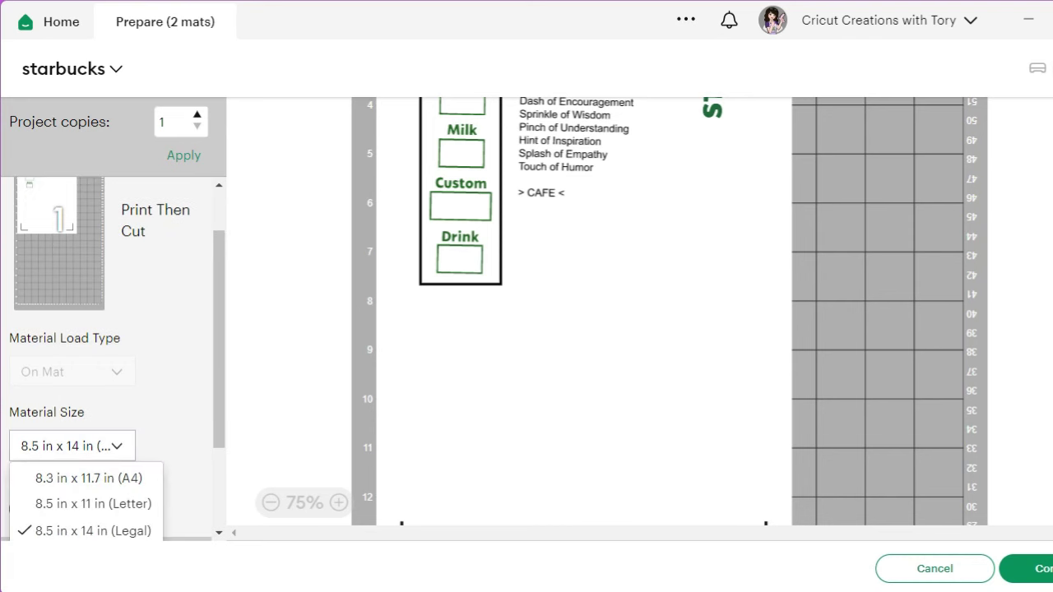
left_click(93, 504)
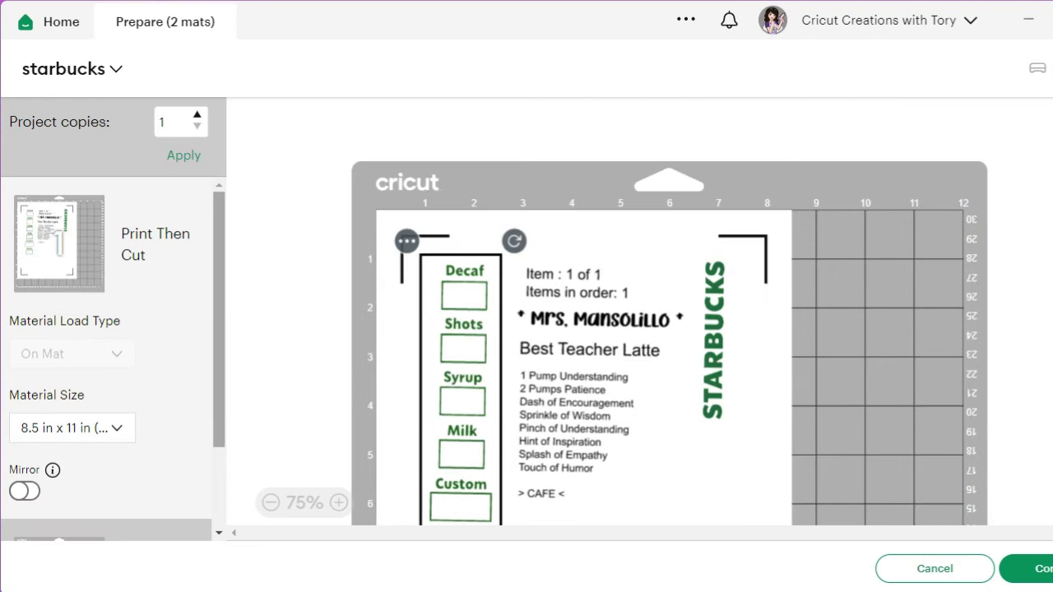
mouse_move(218, 319)
left_mouse_down()
mouse_move(218, 399)
mouse_move(218, 325)
left_mouse_up()
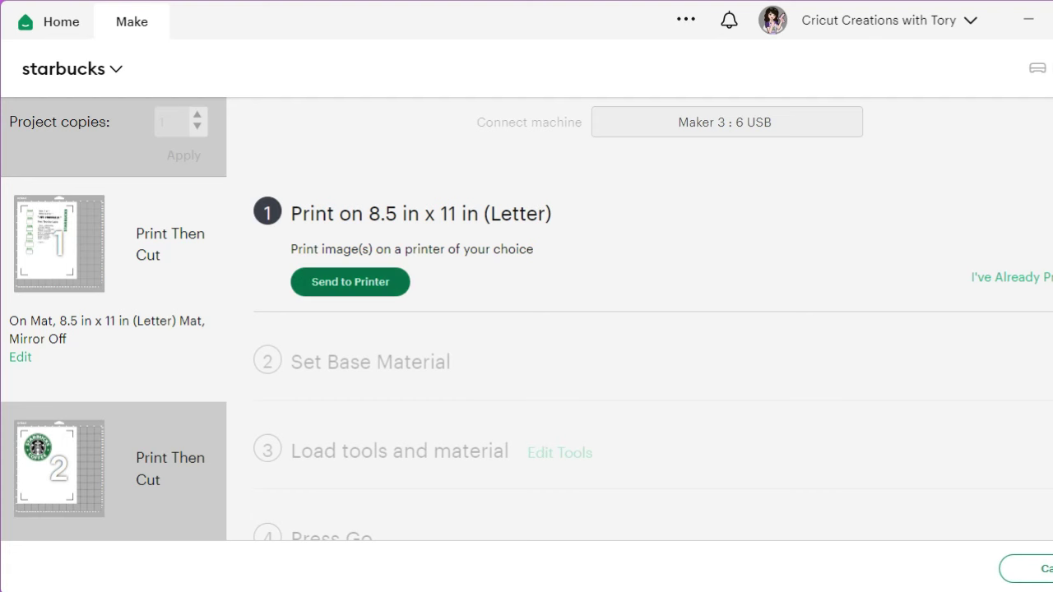
Step: Open the system print dialog for the first mat, with Add Bleed turned off and Use System Dialog turned on
left_click(350, 282)
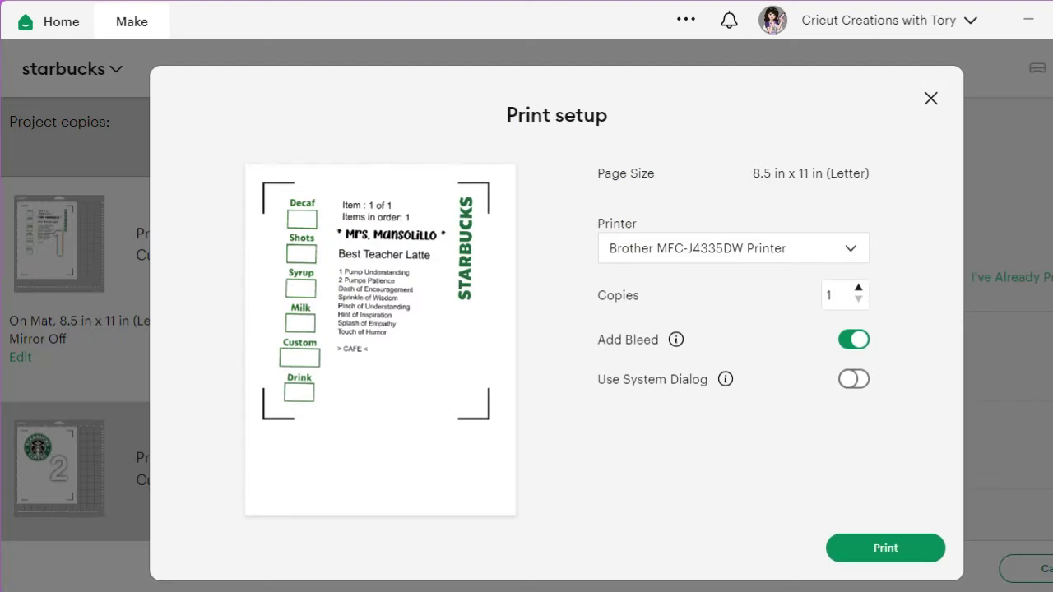
left_click(853, 339)
left_click(854, 378)
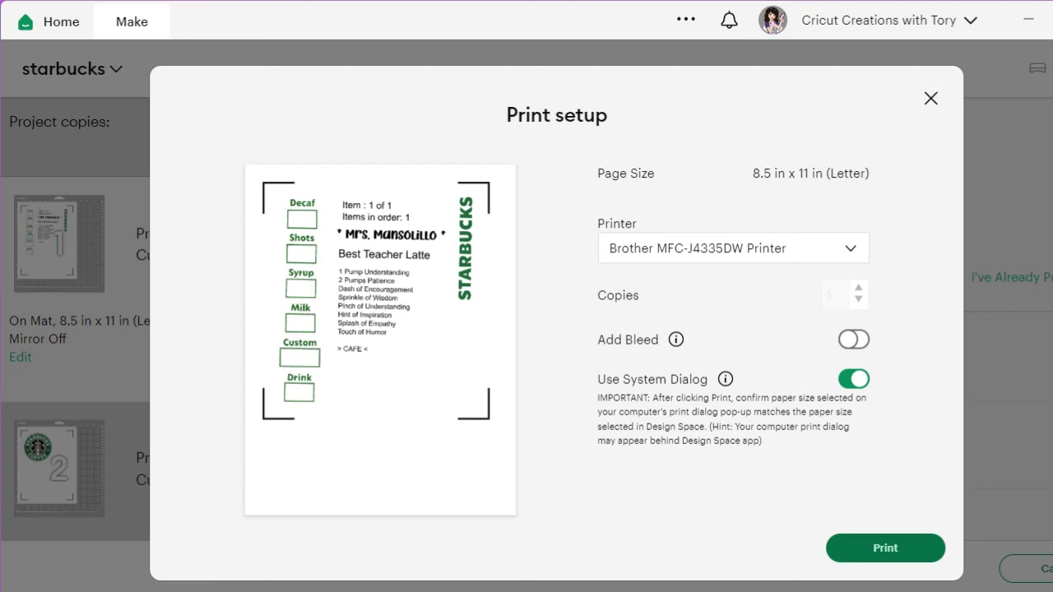
left_click(885, 548)
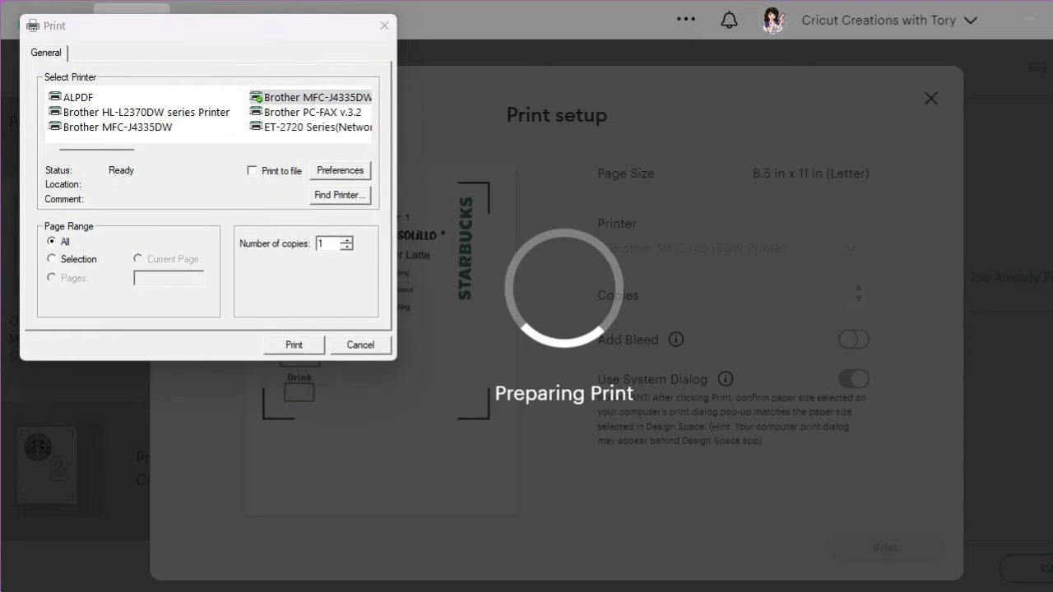
Step: Set the Brother printer's media type to Brother BP60 Matte Paper and turn off Reverse Order in the printing preferences
key("alt+r")
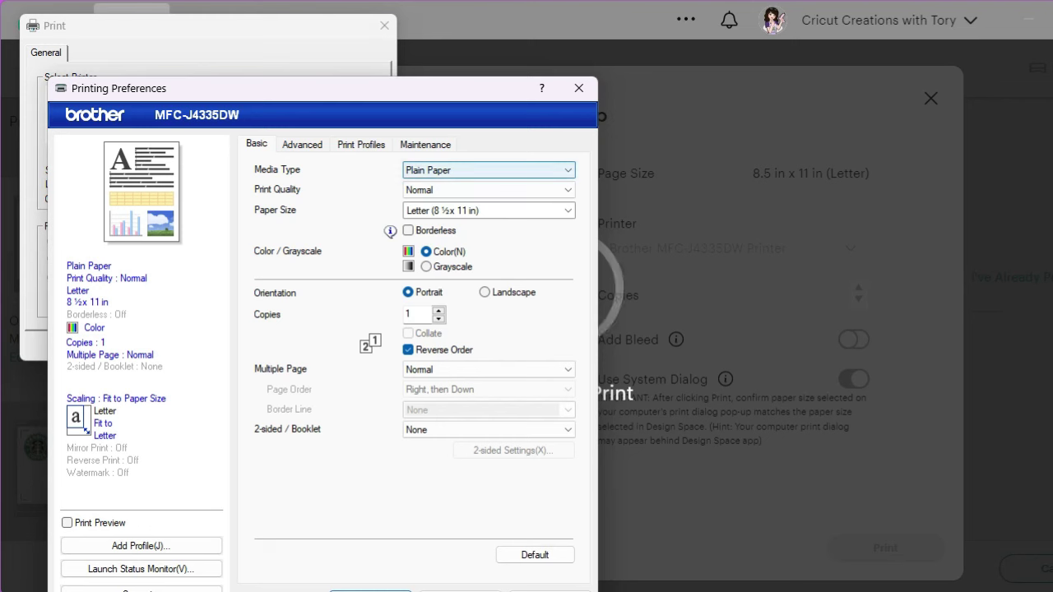
left_click(489, 169)
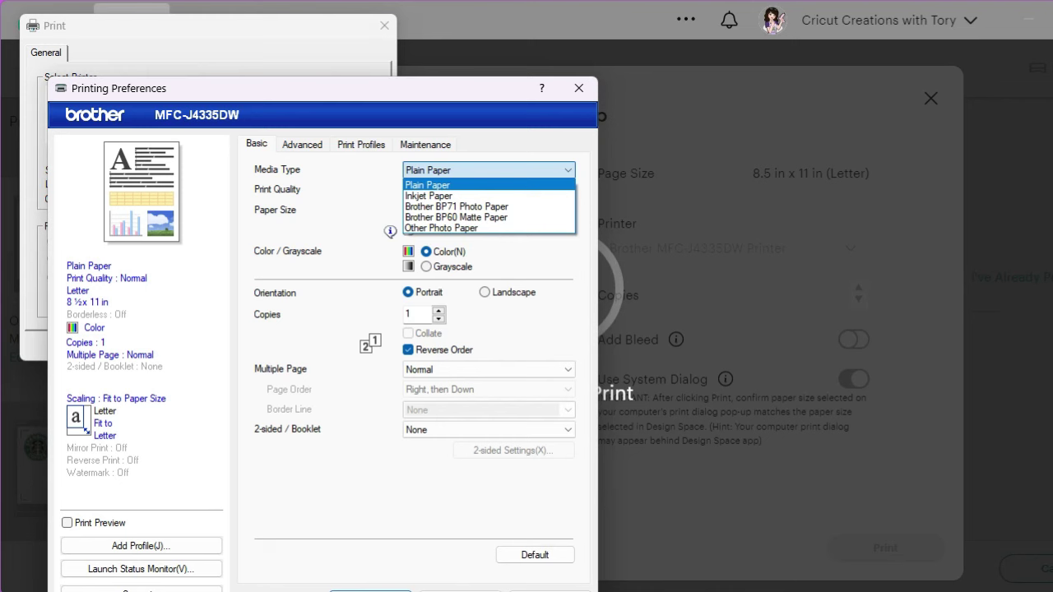
key("Down")
key("Down")
key("Down")
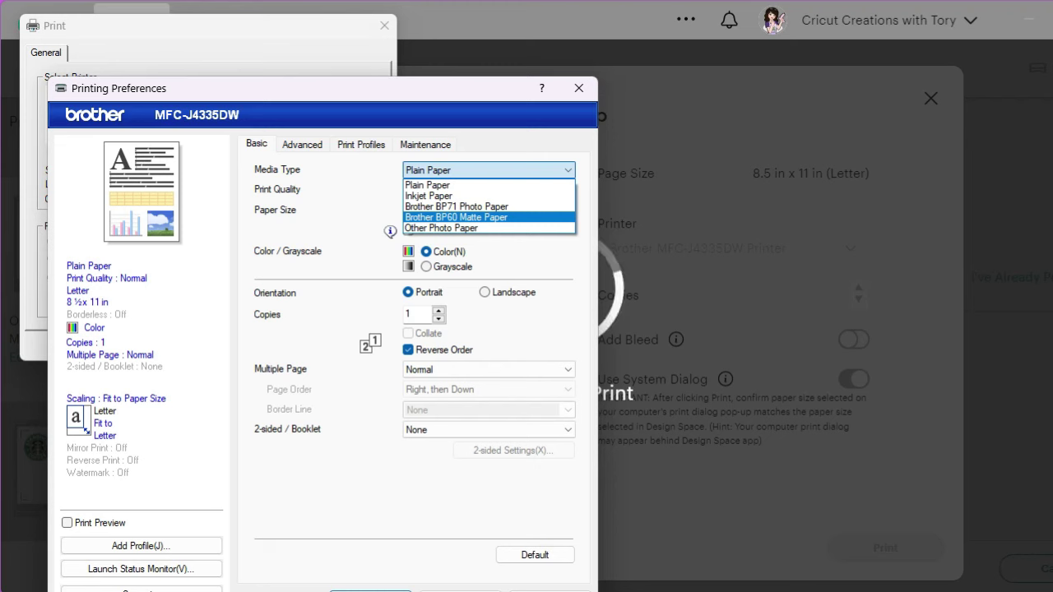
key("Return")
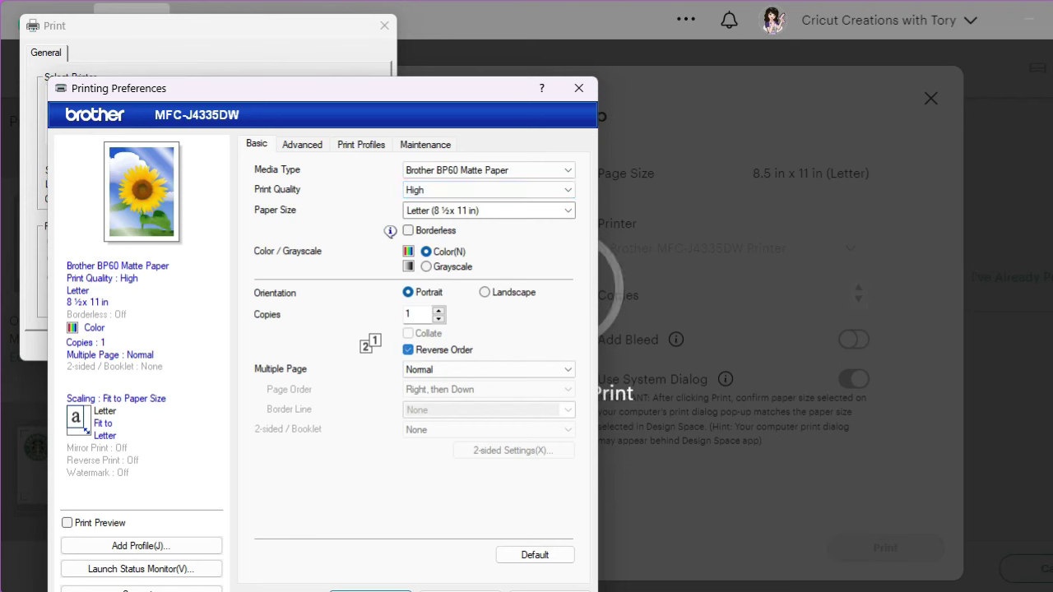
left_click(408, 350)
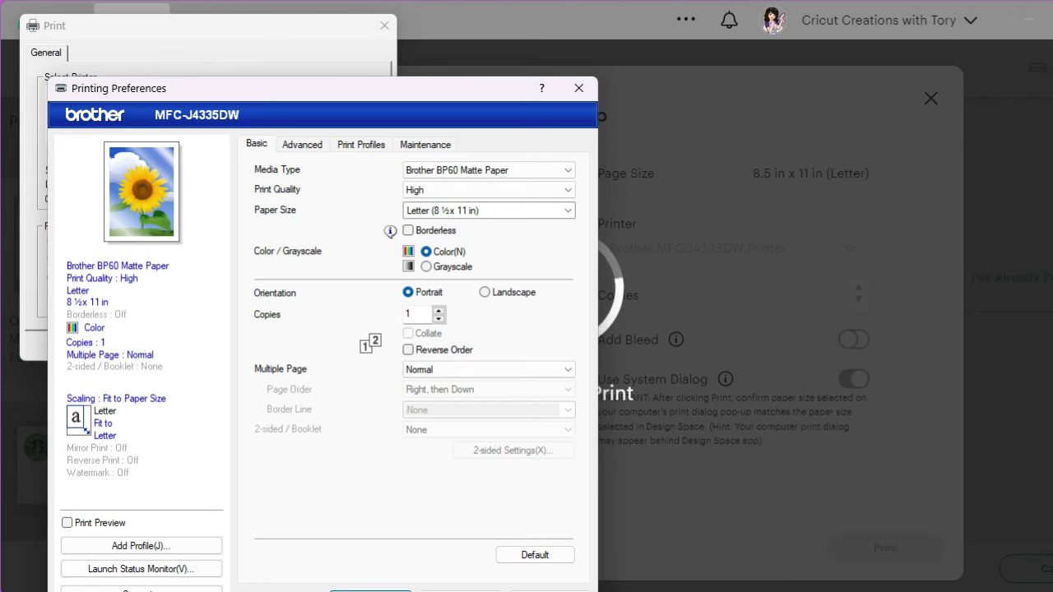
left_click(370, 591)
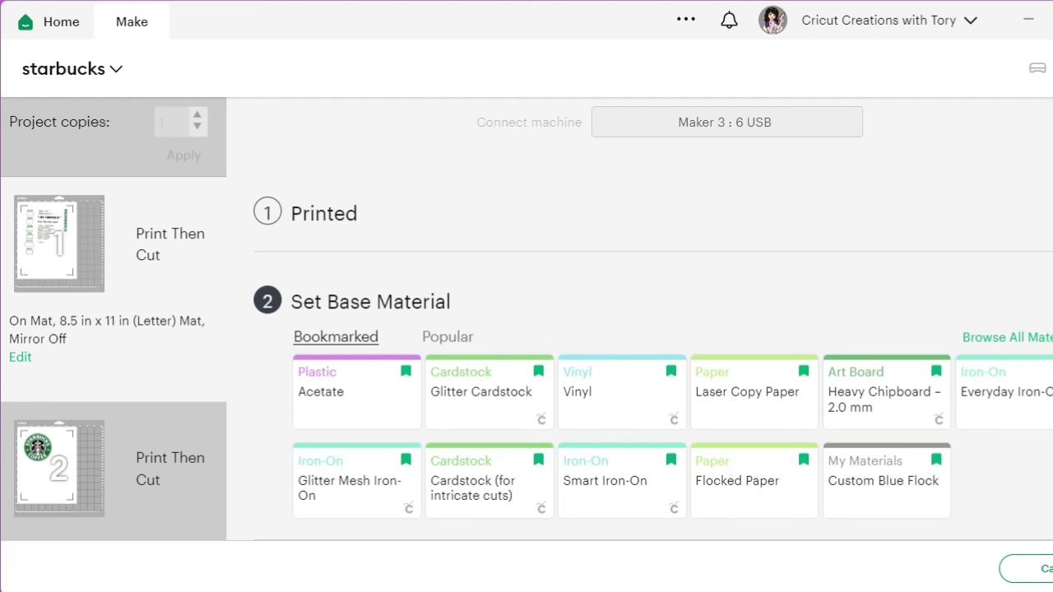
Step: Set the base material for the printed mat to Laser Copy Paper
scroll(653, 319, "down", 1)
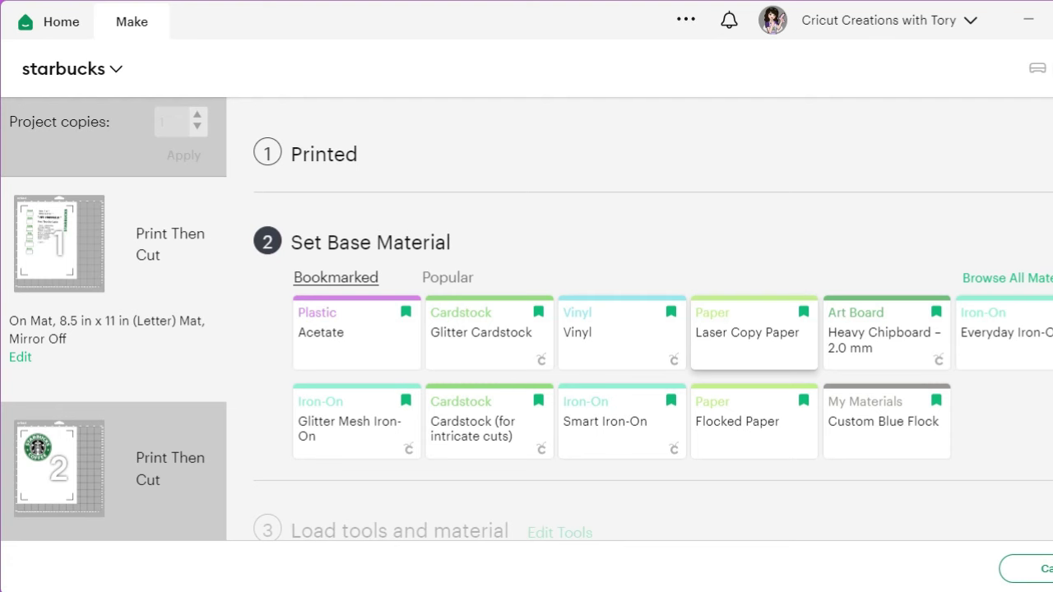
left_click(754, 332)
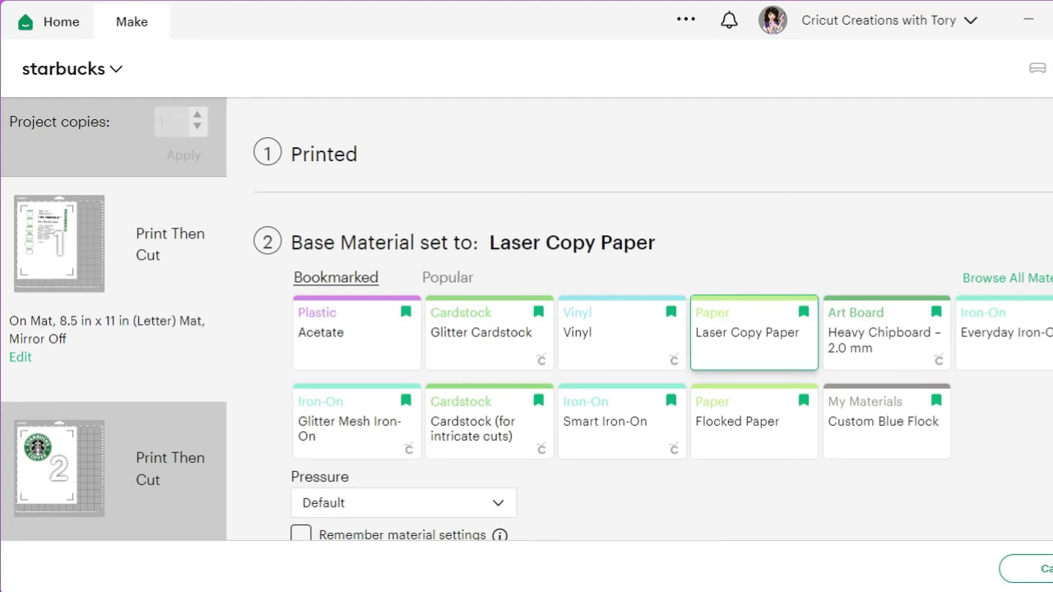